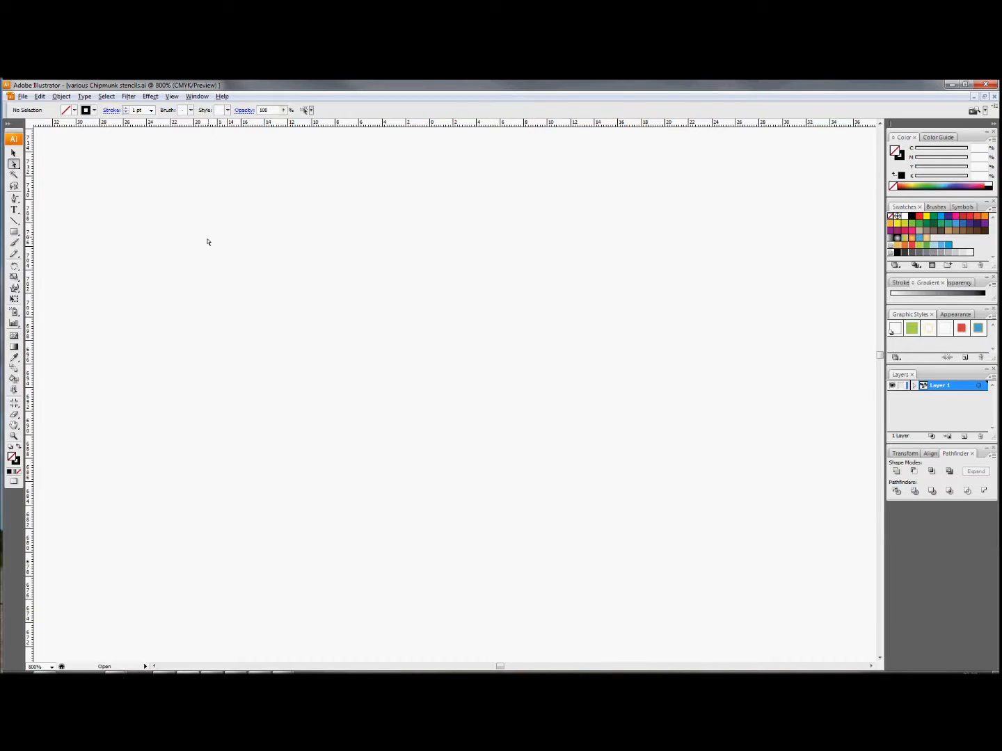
- Draw a horizontal centre line about 31 mm long and set its stroke weight to 0.25 pt
click(16, 221)
drag(107, 227, 391, 227)
drag(382, 306, 475, 253)
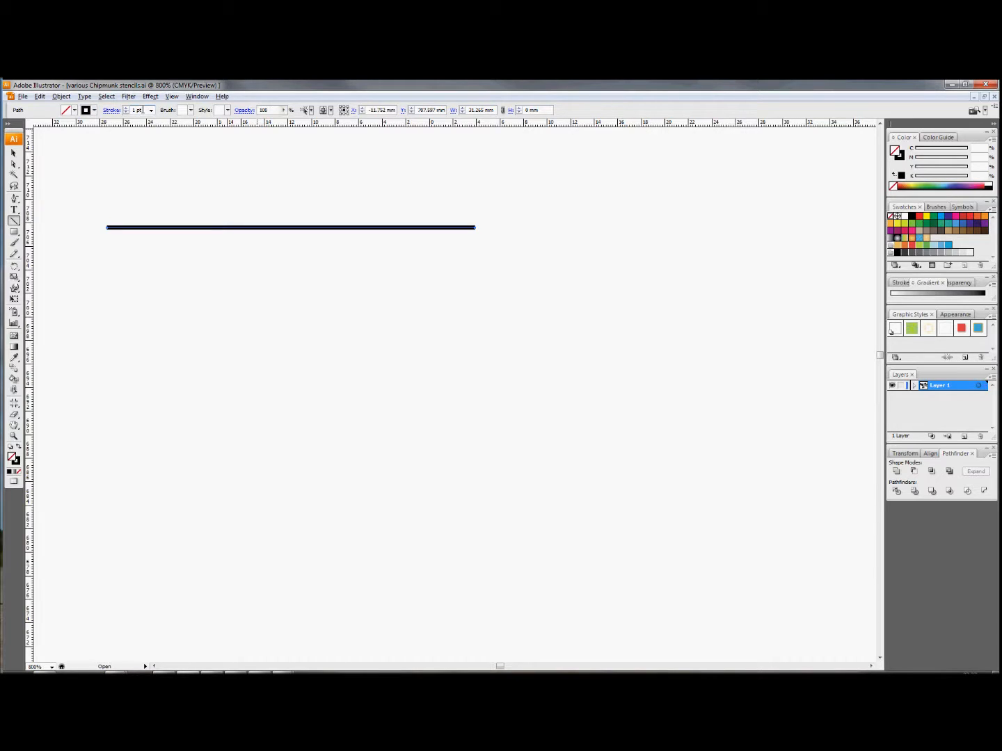
click(151, 109)
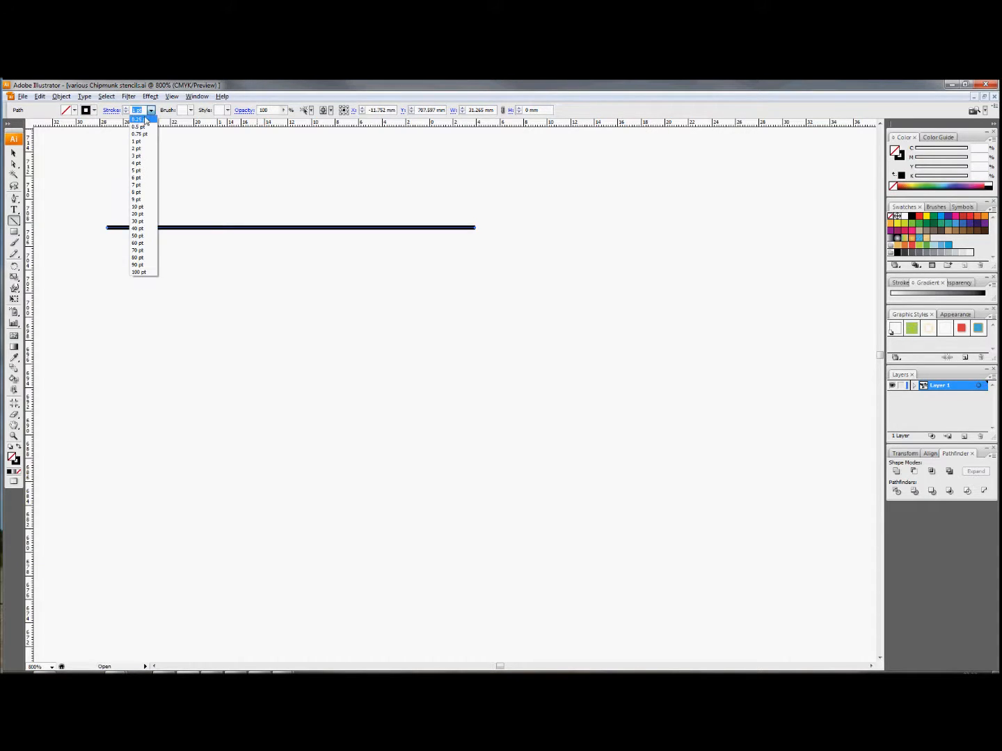
click(146, 121)
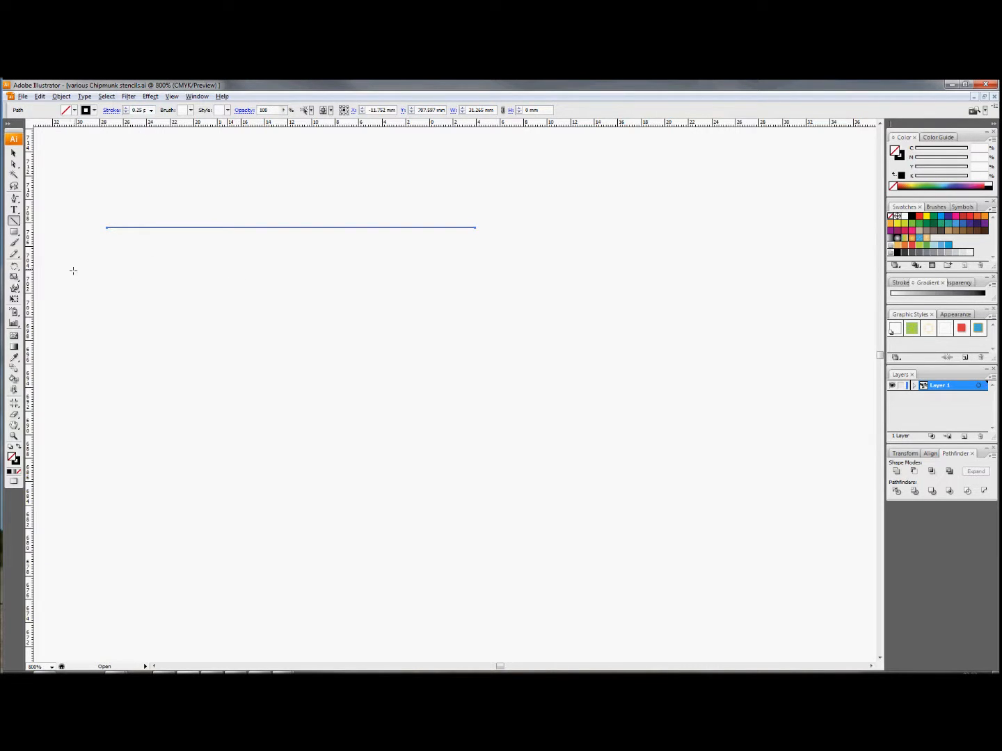
- Draw two adjoining rectangles across the line: a shaft about 19 by 5 mm and a head about 10 by 11 mm at its right end
click(14, 233)
drag(112, 198, 335, 257)
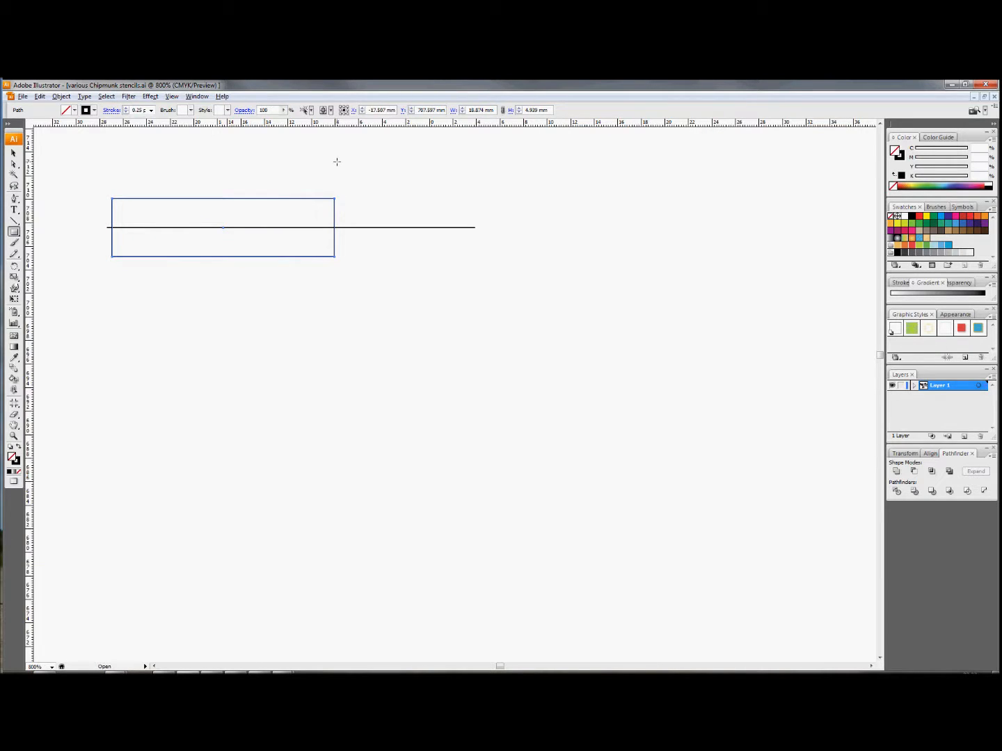
drag(335, 163, 451, 295)
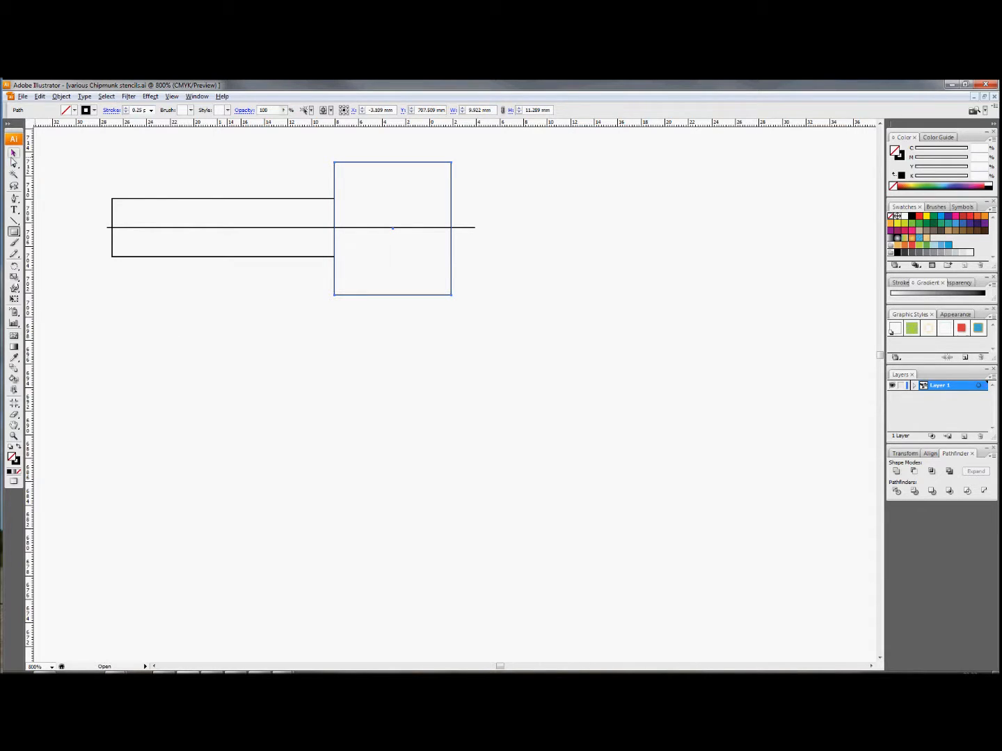
- Align the line and both rectangles on their vertical centres
click(12, 154)
drag(82, 135, 500, 324)
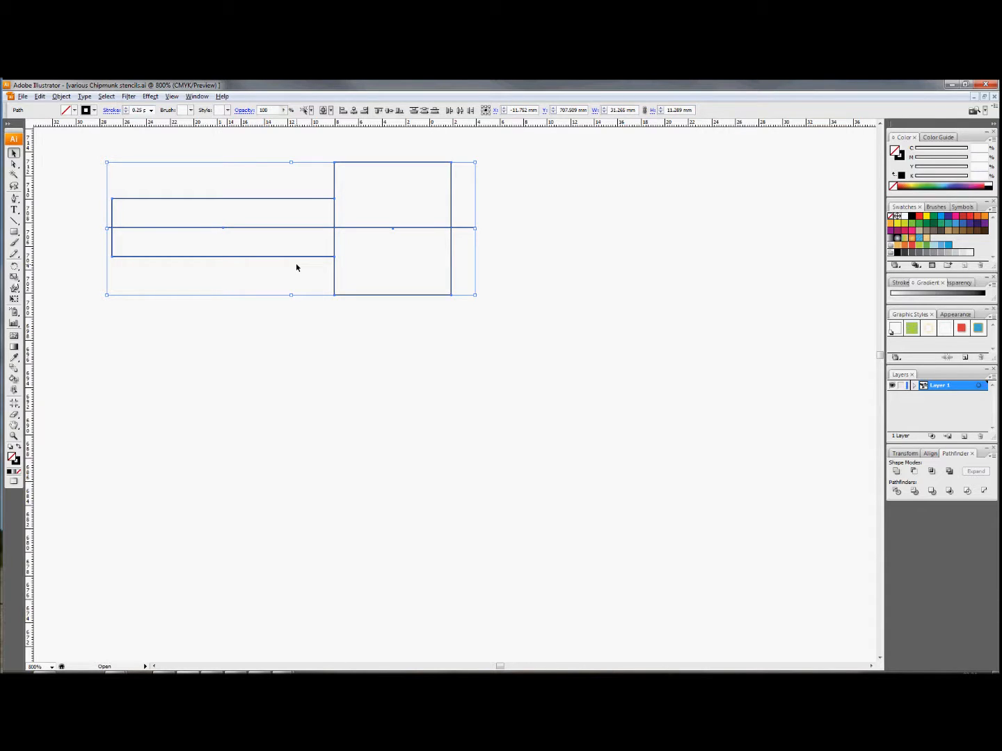
click(389, 112)
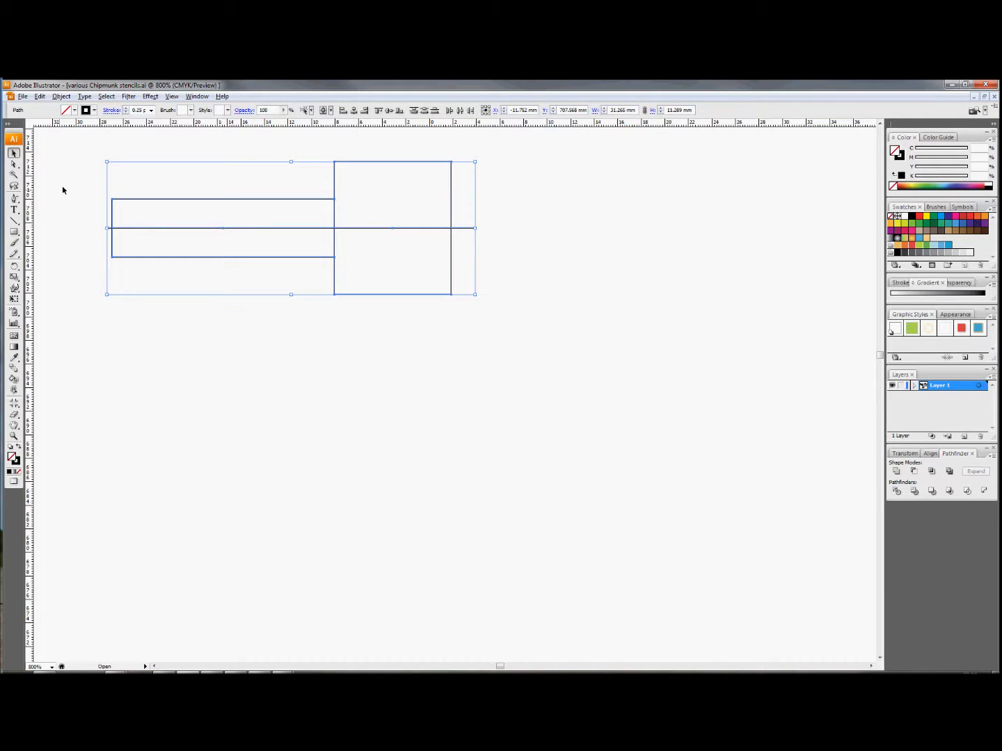
click(68, 167)
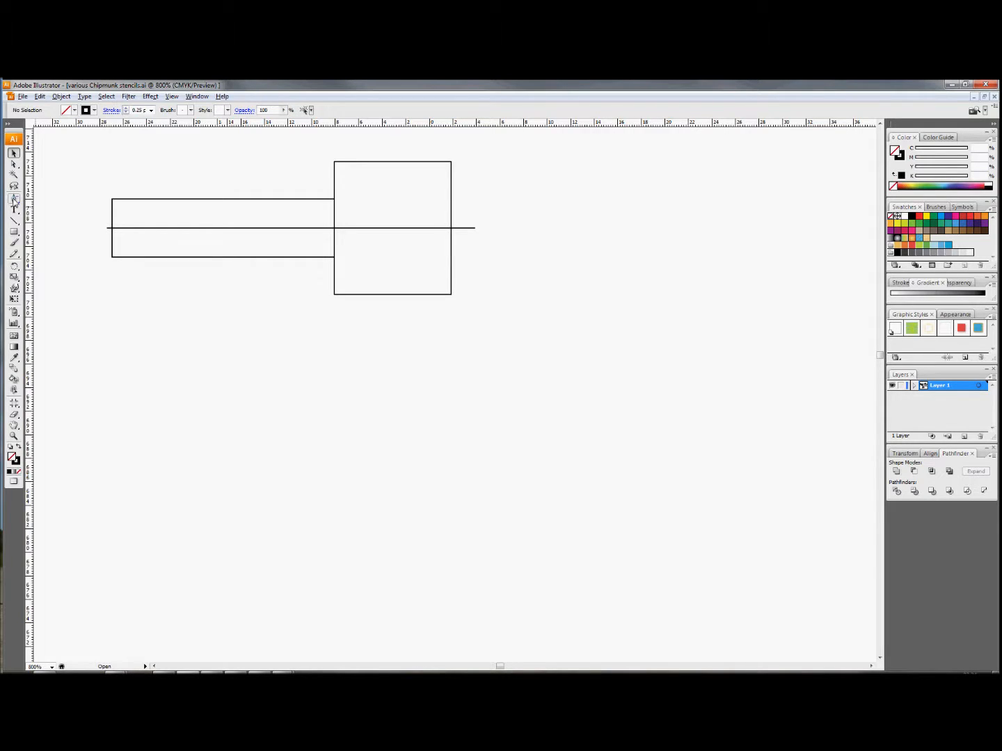
- Turn the head rectangle into an arrowhead by deleting its lower-right anchor point and moving the upper-right one onto the centre line
drag(14, 200, 55, 226)
click(450, 295)
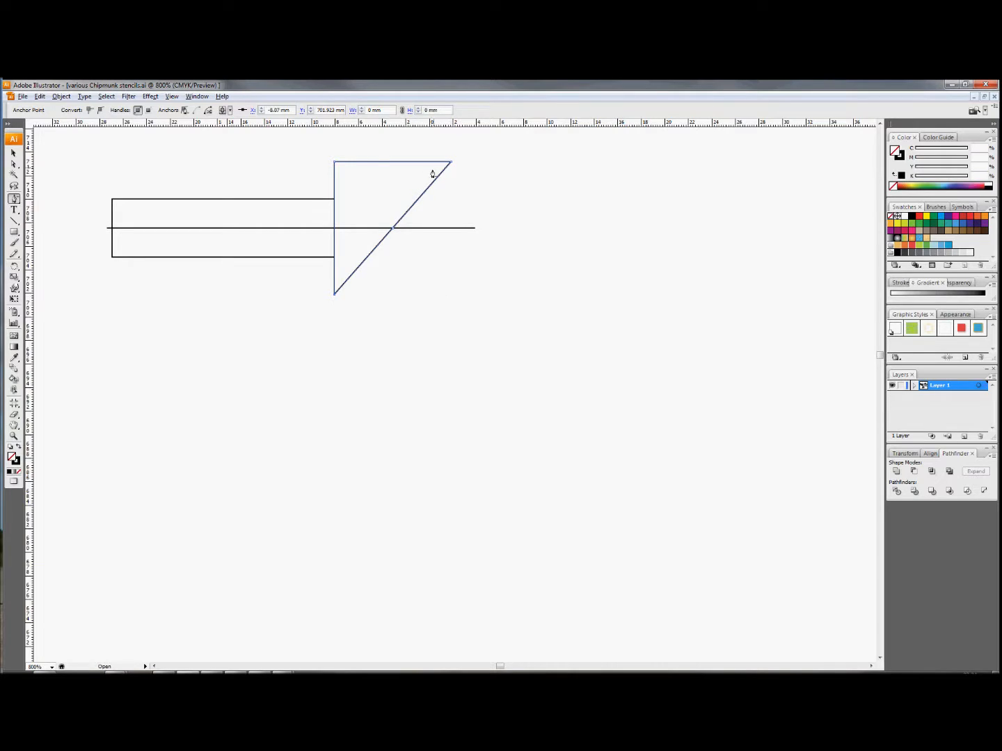
click(14, 165)
drag(452, 165, 464, 229)
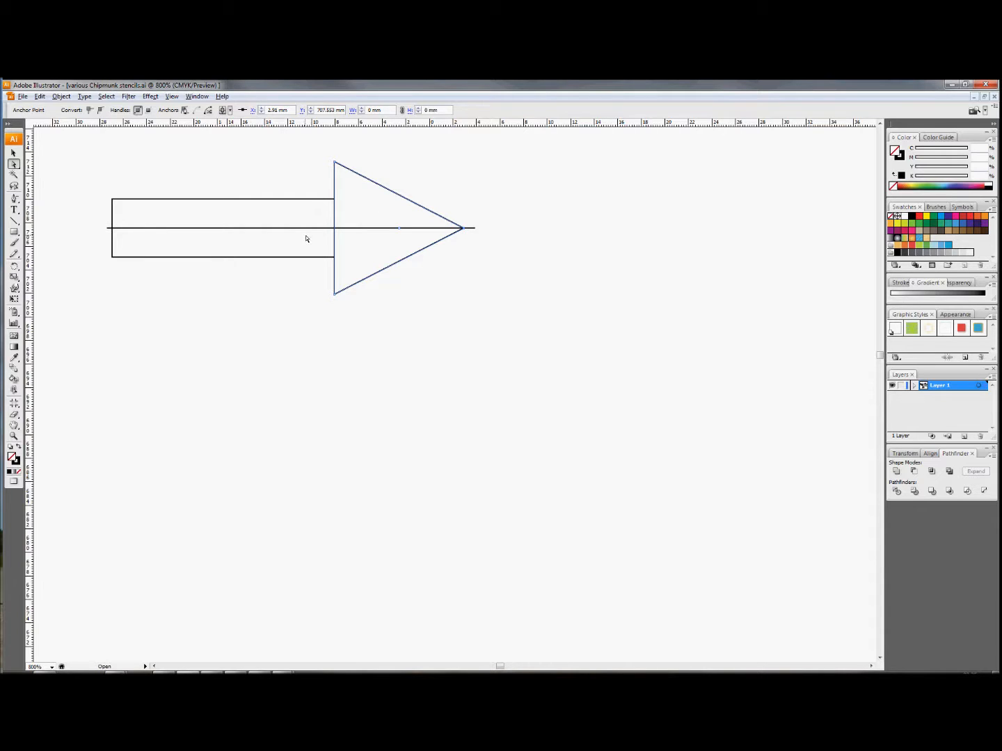
scroll(316, 261, up, 2)
scroll(317, 259, down, 1)
scroll(317, 258, up, 3)
scroll(317, 259, down, 2)
scroll(318, 259, up, 1)
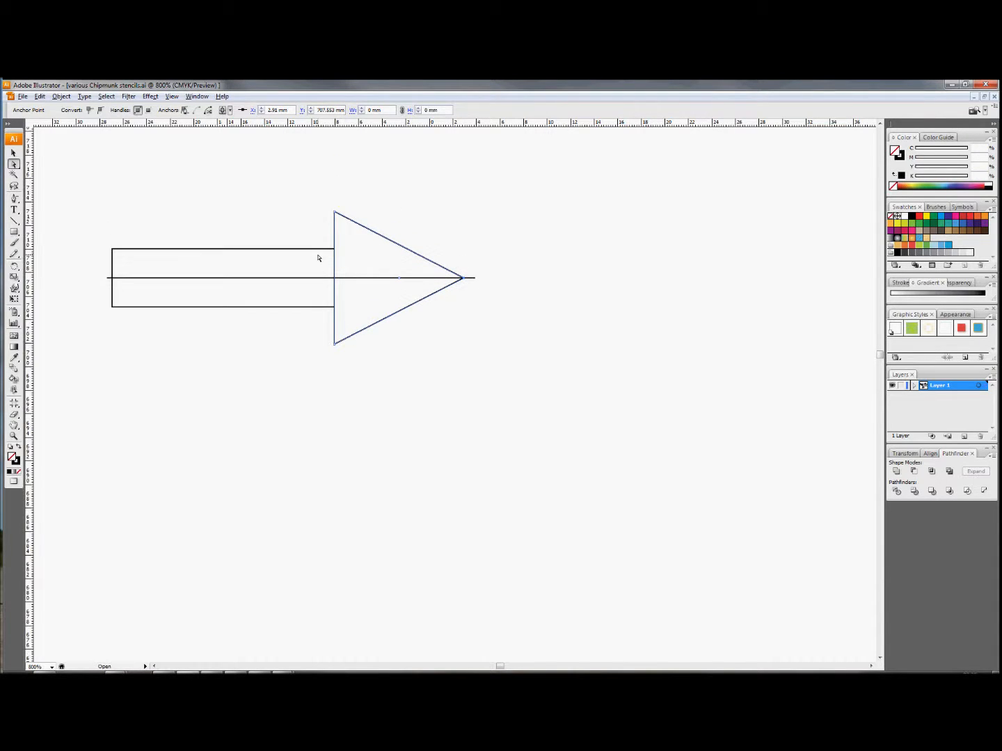
scroll(318, 258, down, 3)
scroll(317, 258, up, 3)
scroll(318, 259, up, 1)
scroll(318, 259, down, 2)
scroll(317, 259, up, 5)
scroll(317, 259, down, 3)
scroll(318, 257, down, 4)
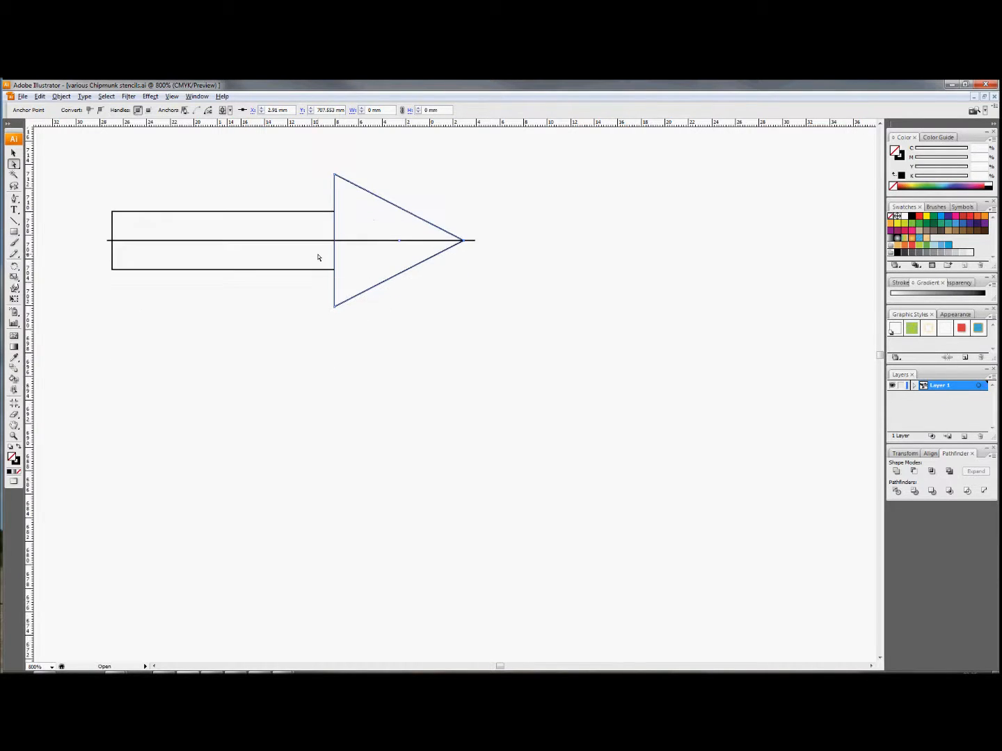
scroll(317, 258, up, 5)
scroll(318, 257, down, 3)
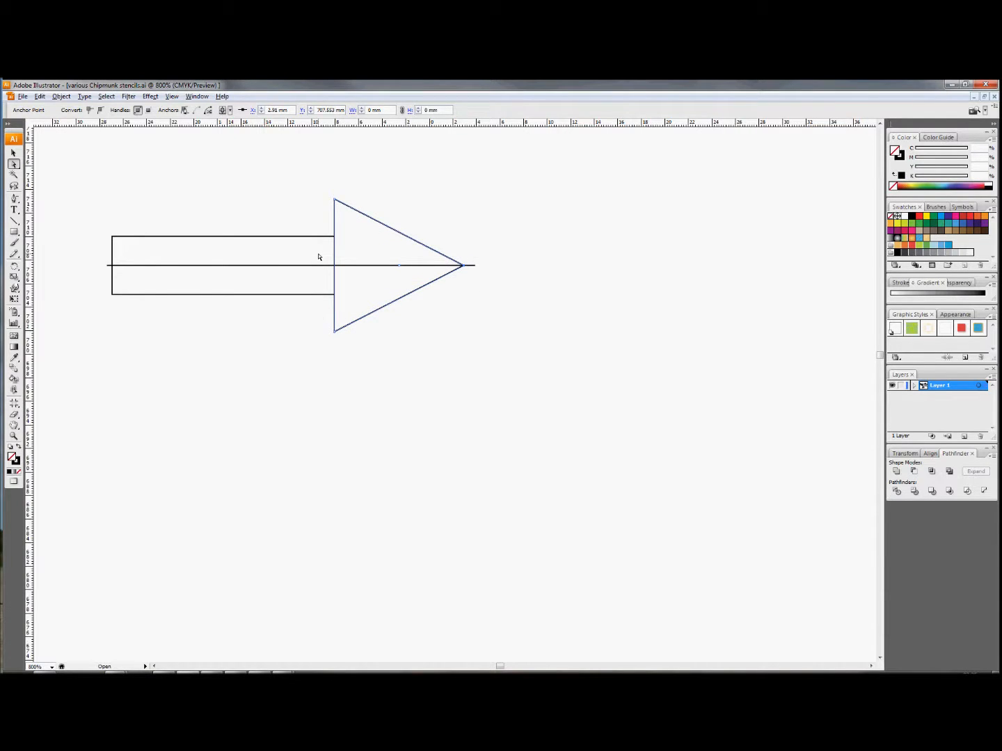
scroll(319, 257, right, 4)
scroll(318, 255, left, 9)
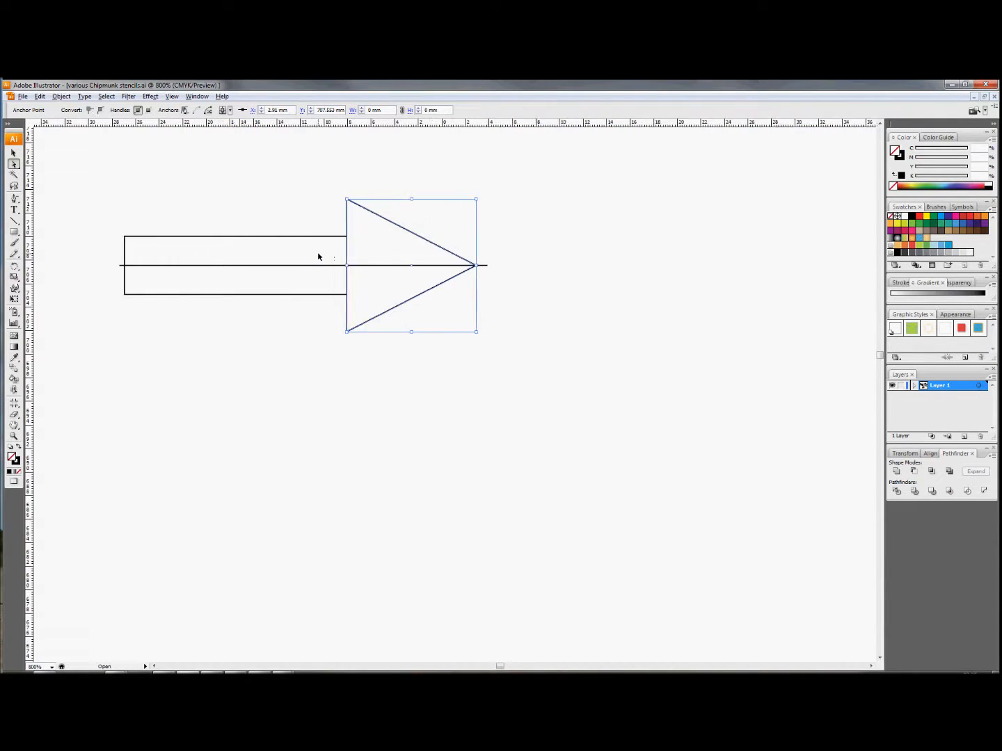
scroll(317, 255, right, 3)
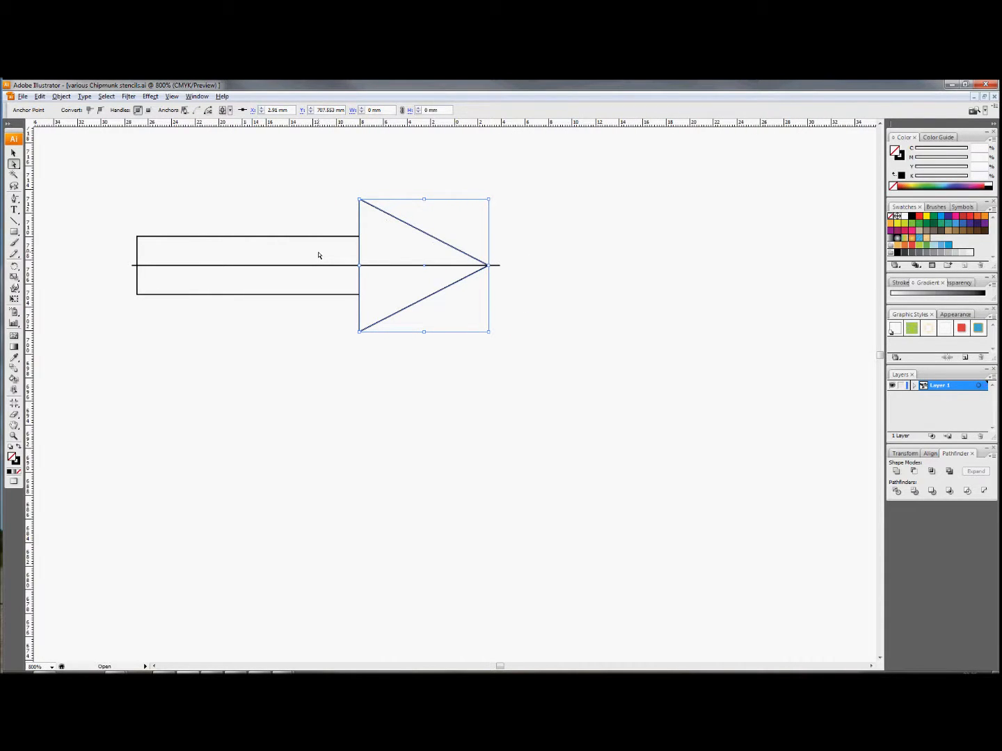
scroll(318, 256, up, 3)
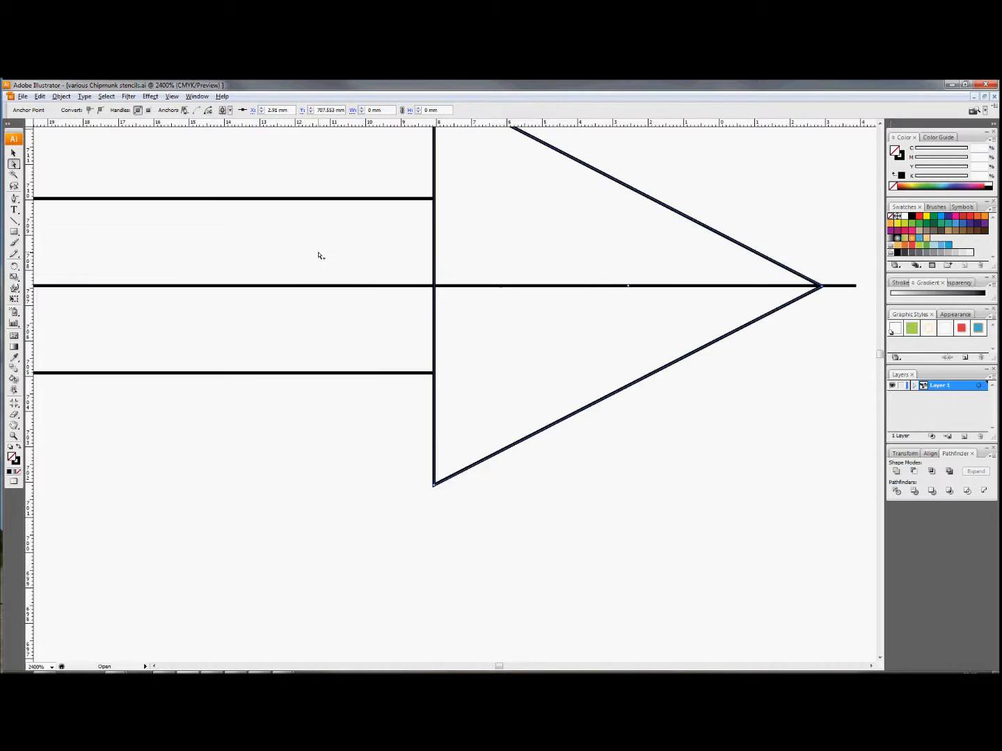
scroll(318, 256, down, 3)
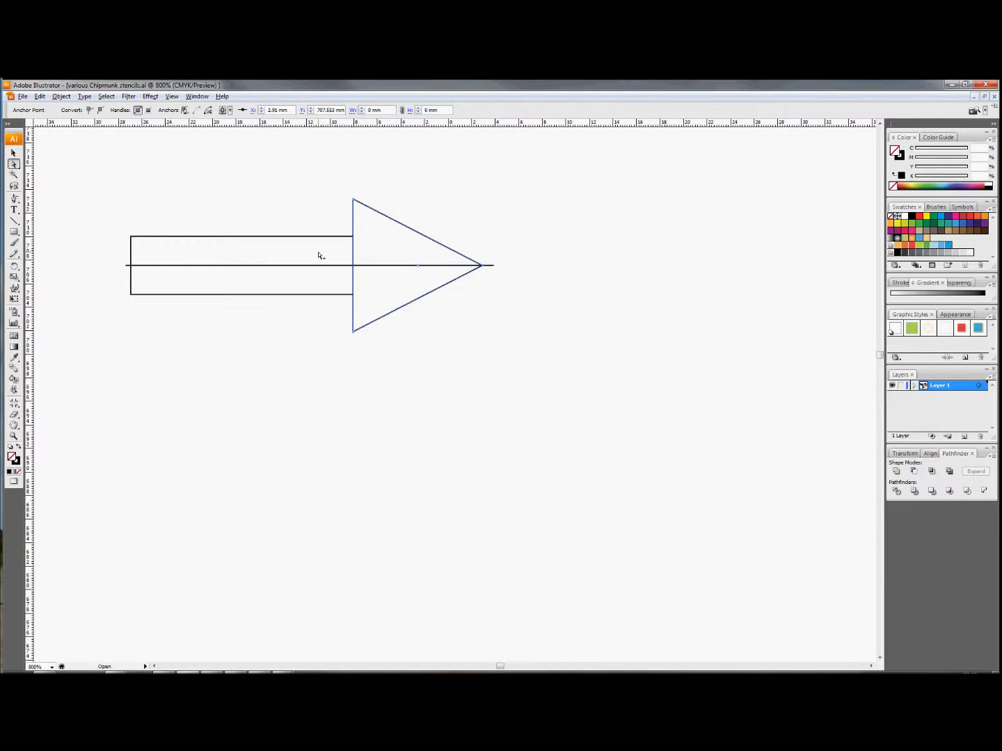
- Add two anchor points to the arrowhead's vertical edge where the shaft's upper and lower edges meet it
scroll(318, 255, up, 5)
scroll(318, 256, up, 3)
scroll(318, 255, down, 5)
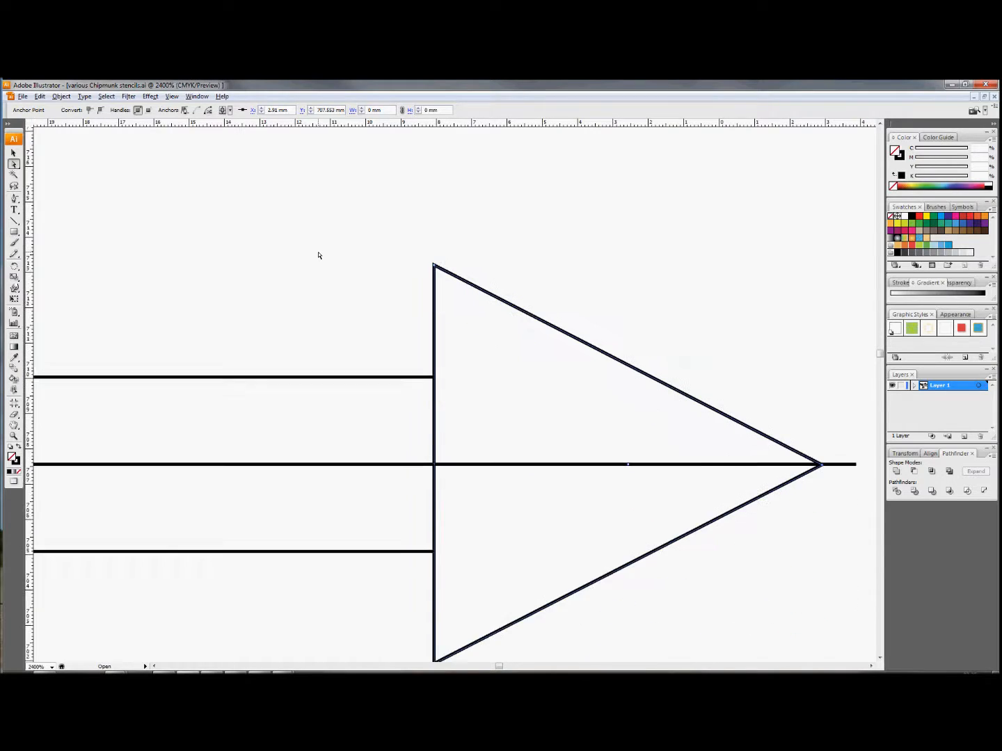
scroll(318, 255, down, 2)
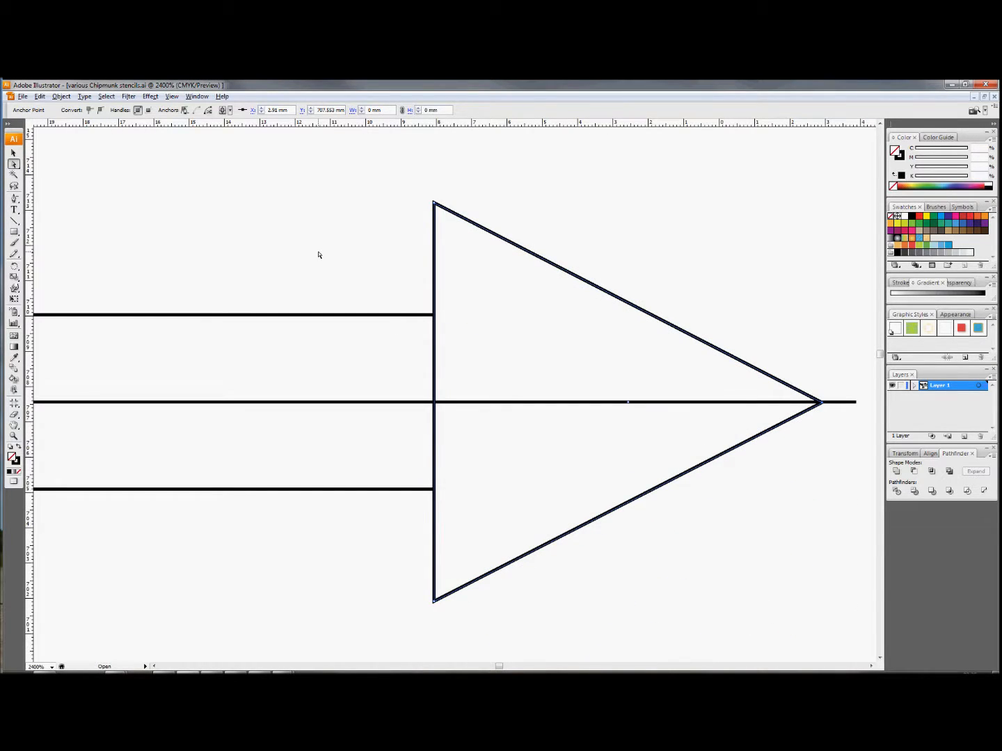
click(93, 214)
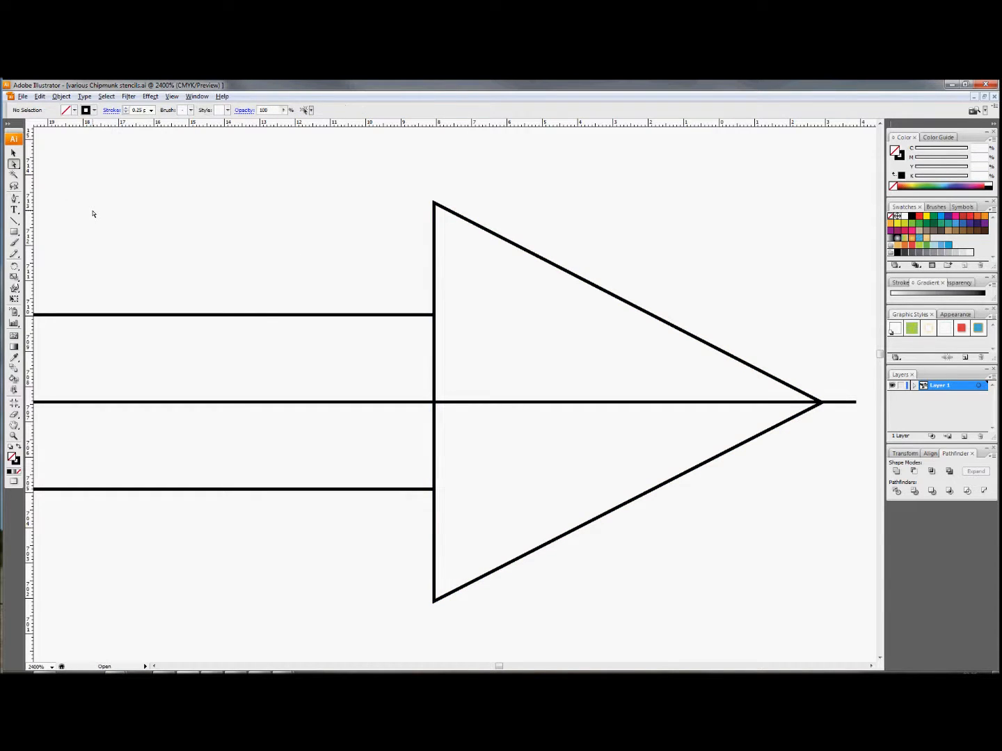
click(14, 199)
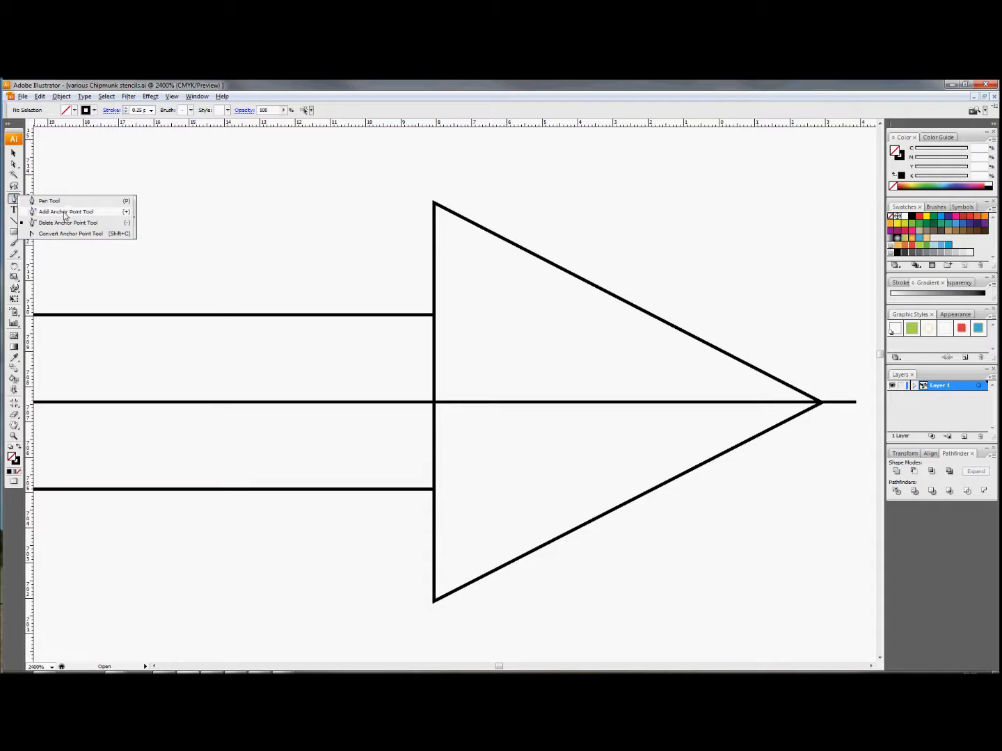
click(64, 212)
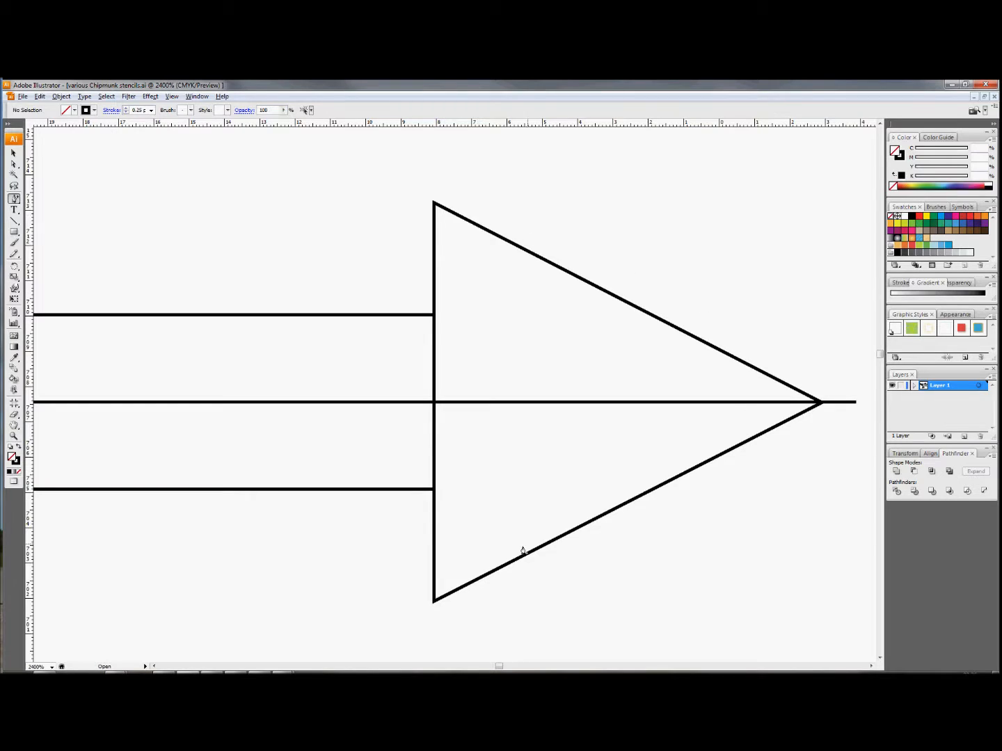
click(434, 320)
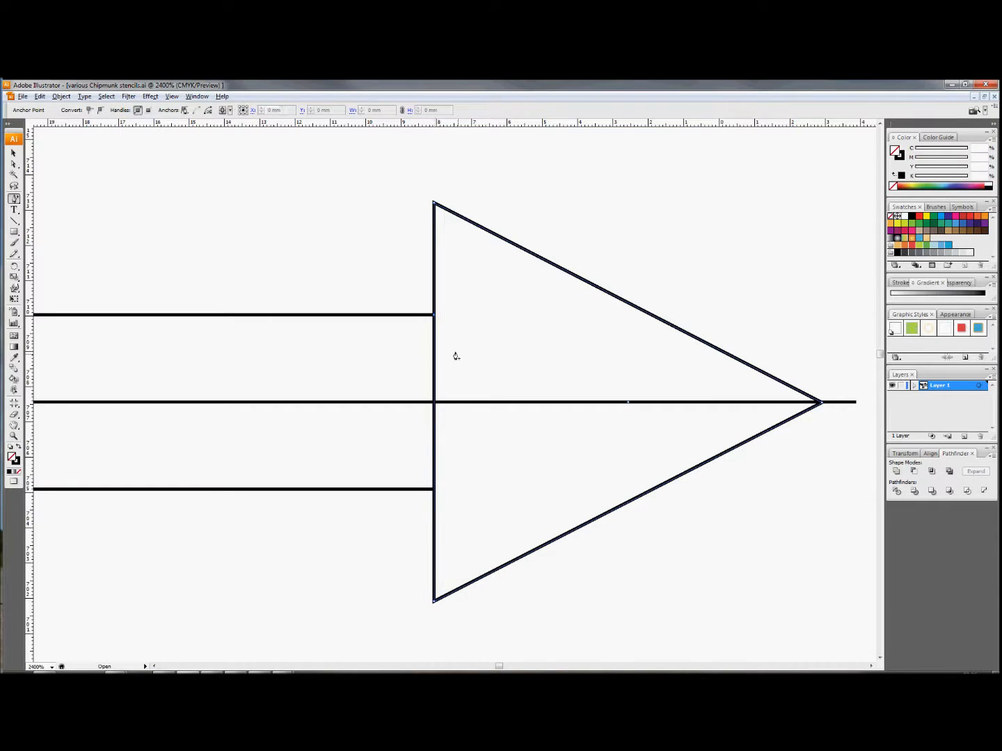
click(435, 491)
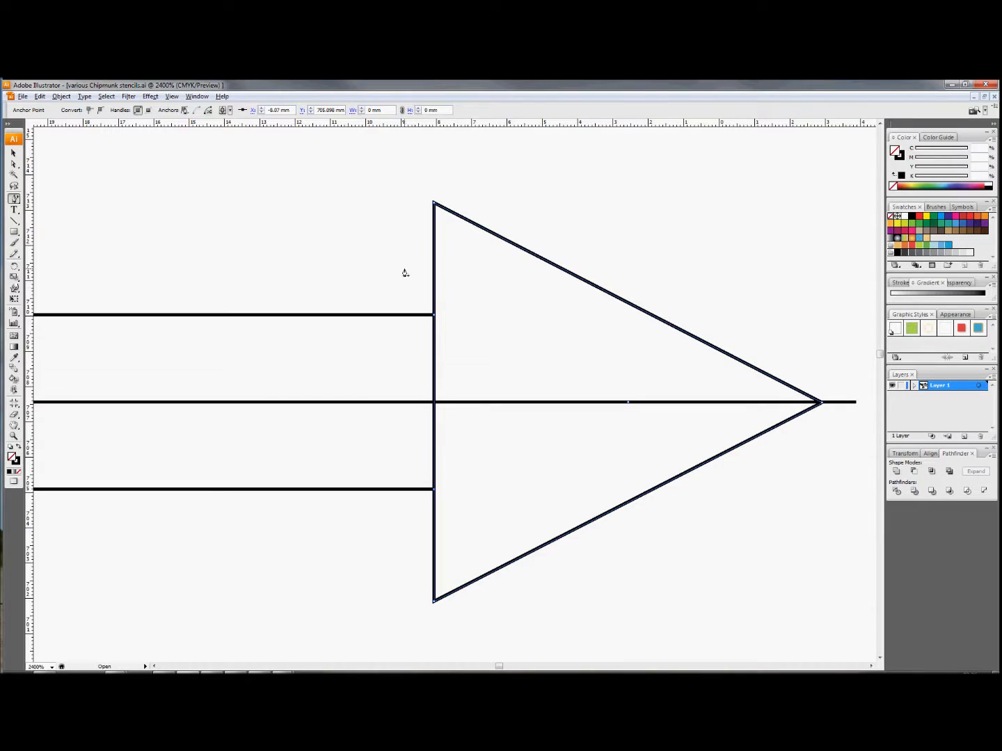
- Cut the arrowhead's path at the two added anchor points to separate the segment between them
click(13, 165)
click(434, 492)
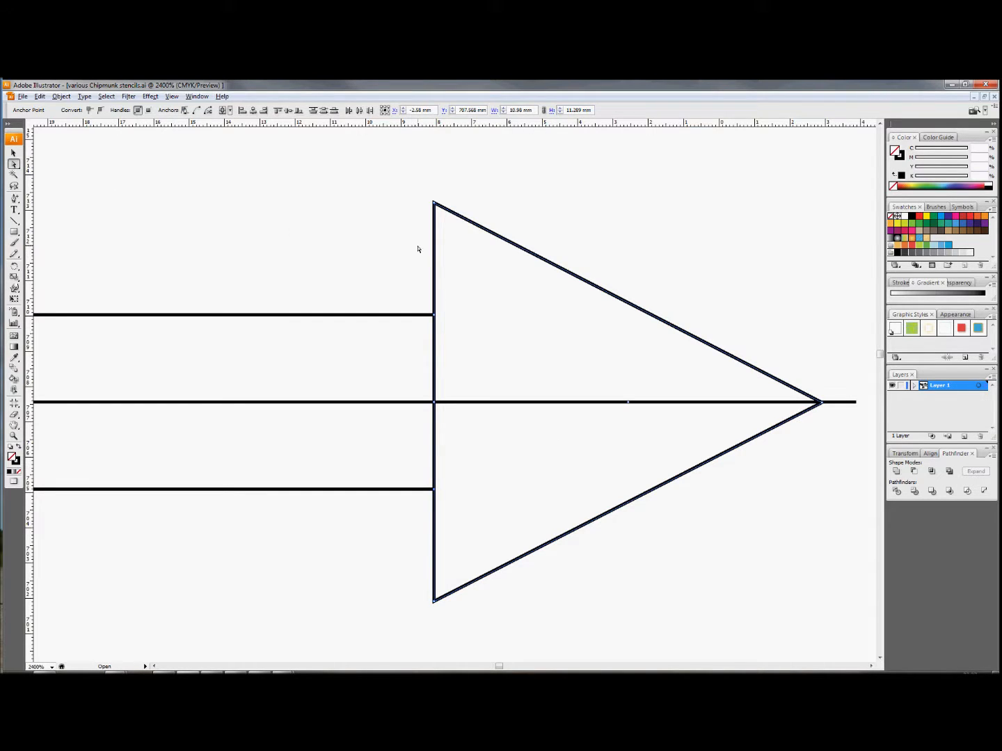
click(382, 270)
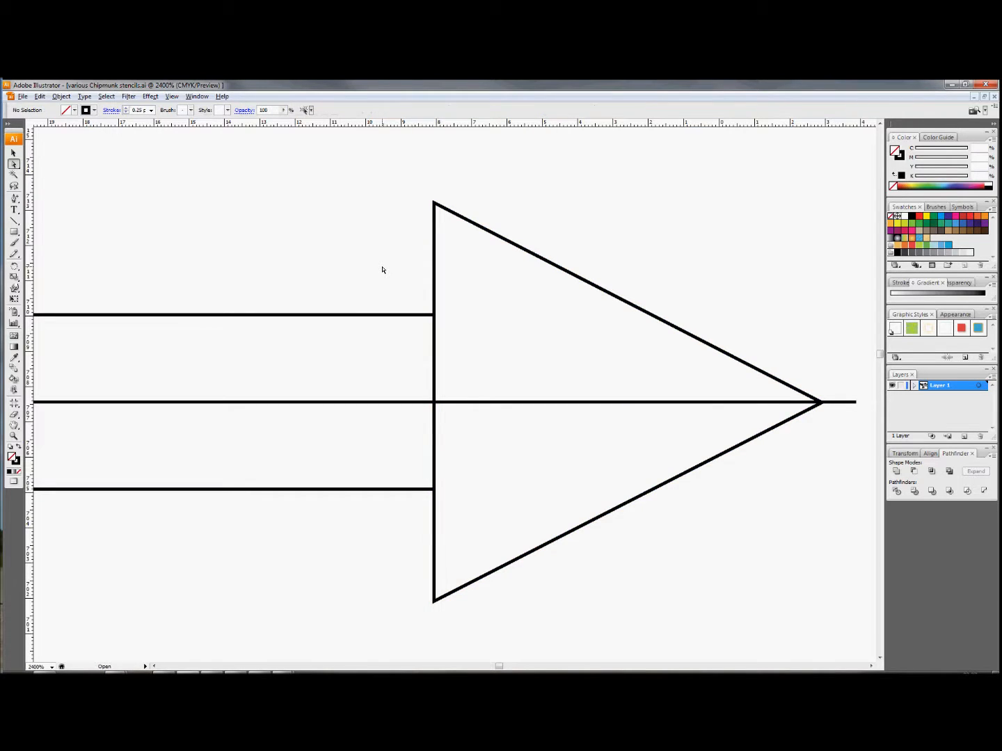
click(434, 370)
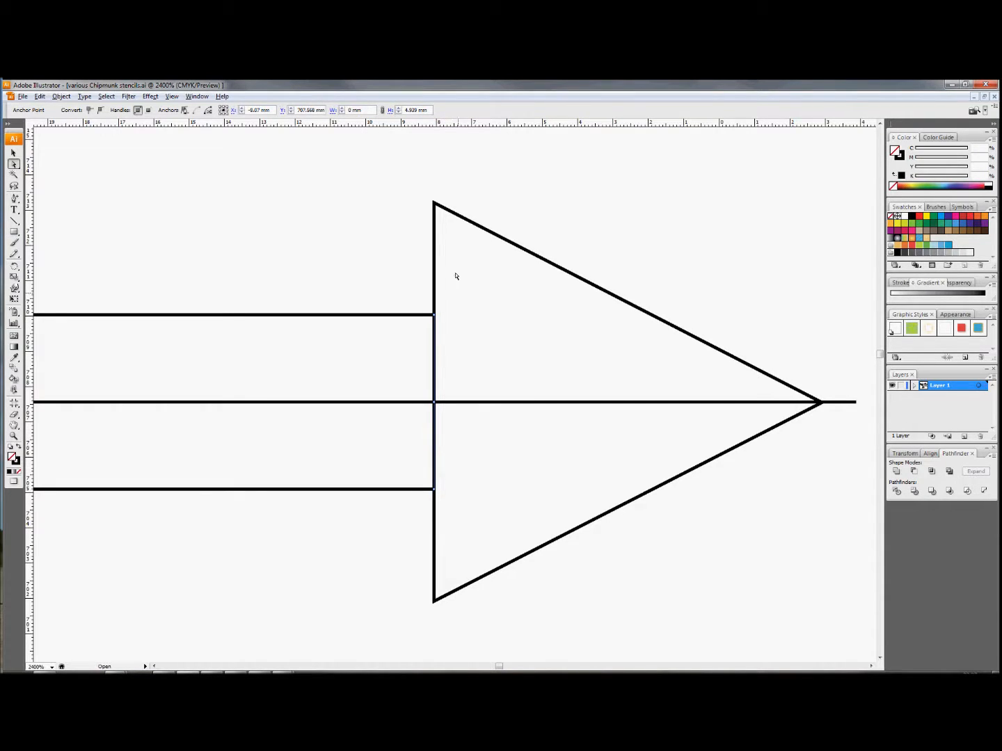
click(500, 386)
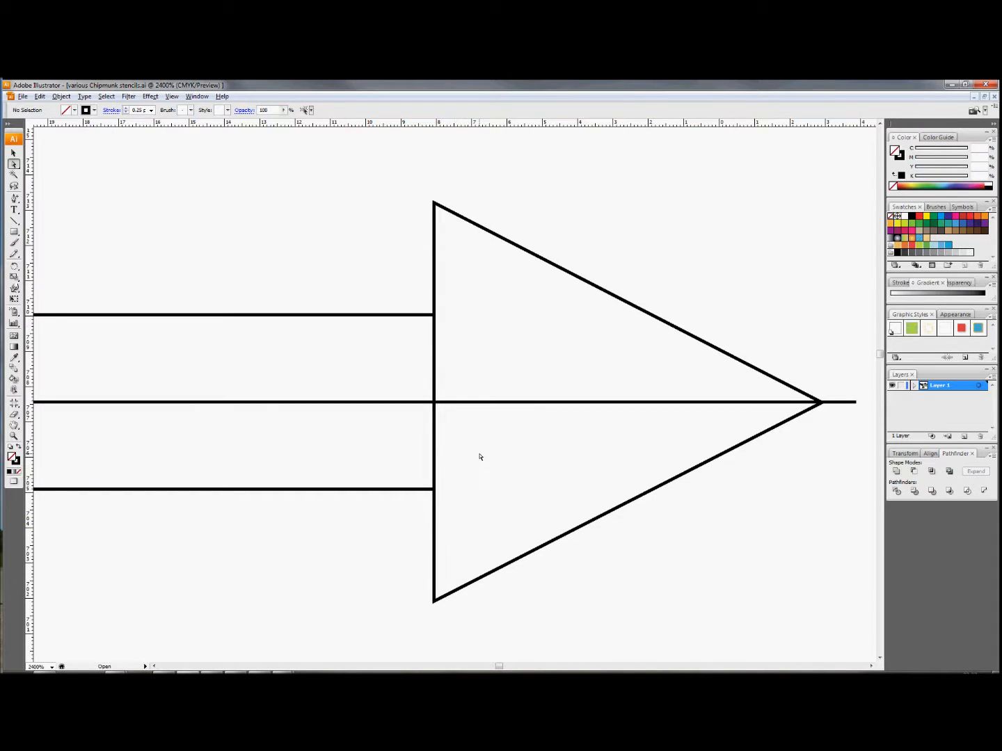
- Cut the shaft rectangle's path at its two corner anchor points touching the arrowhead
click(218, 316)
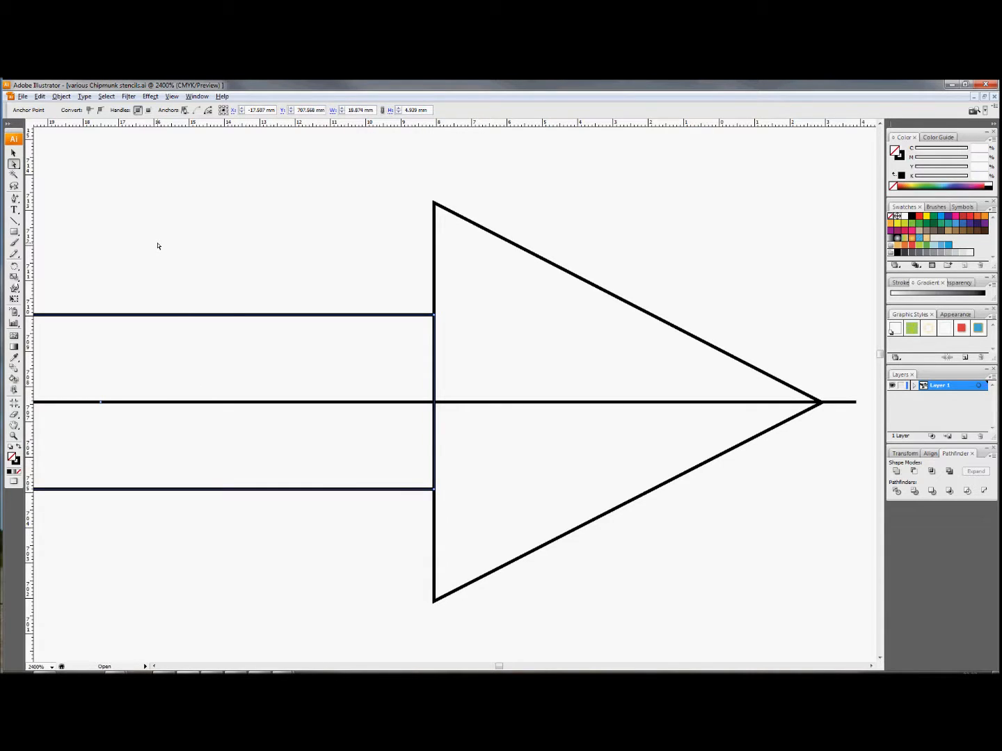
click(435, 318)
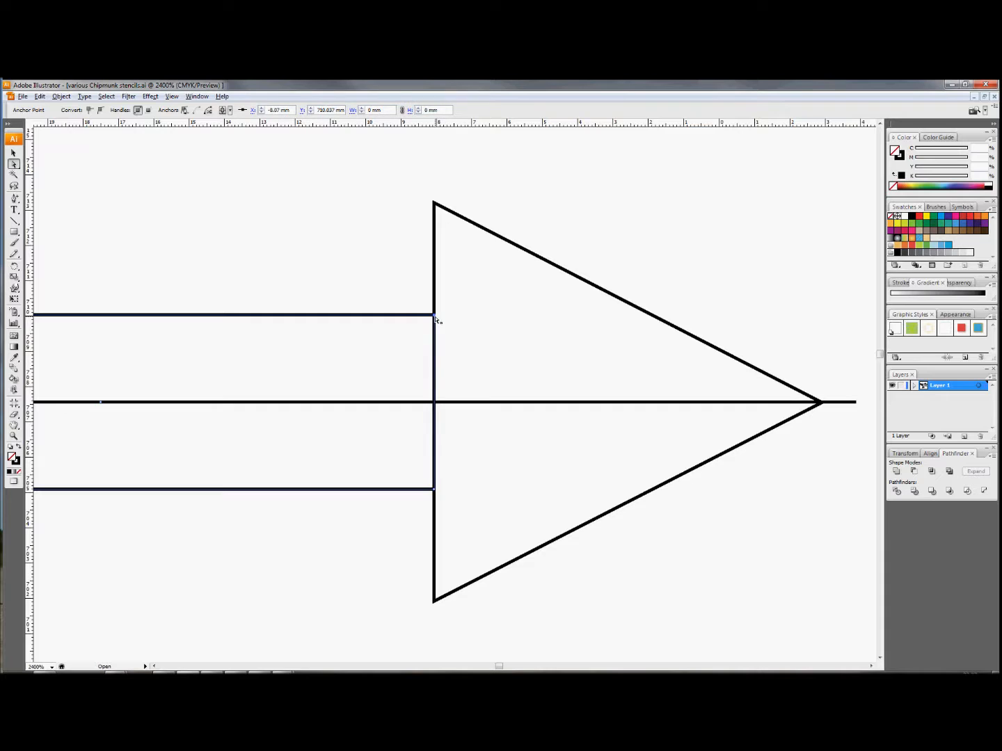
click(435, 491)
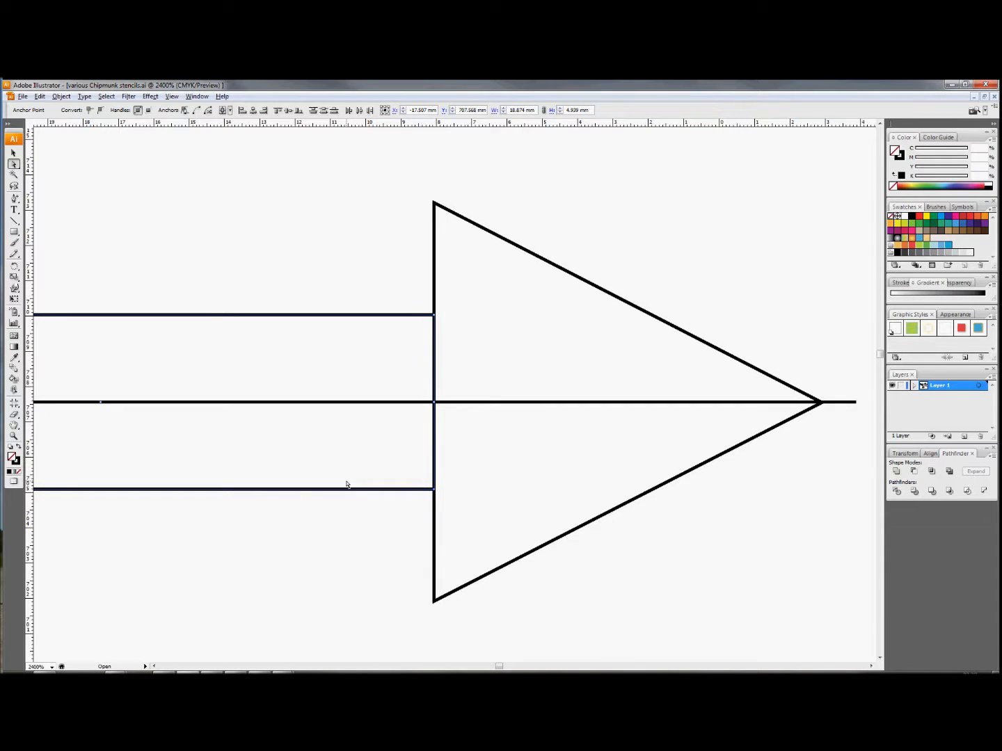
click(300, 246)
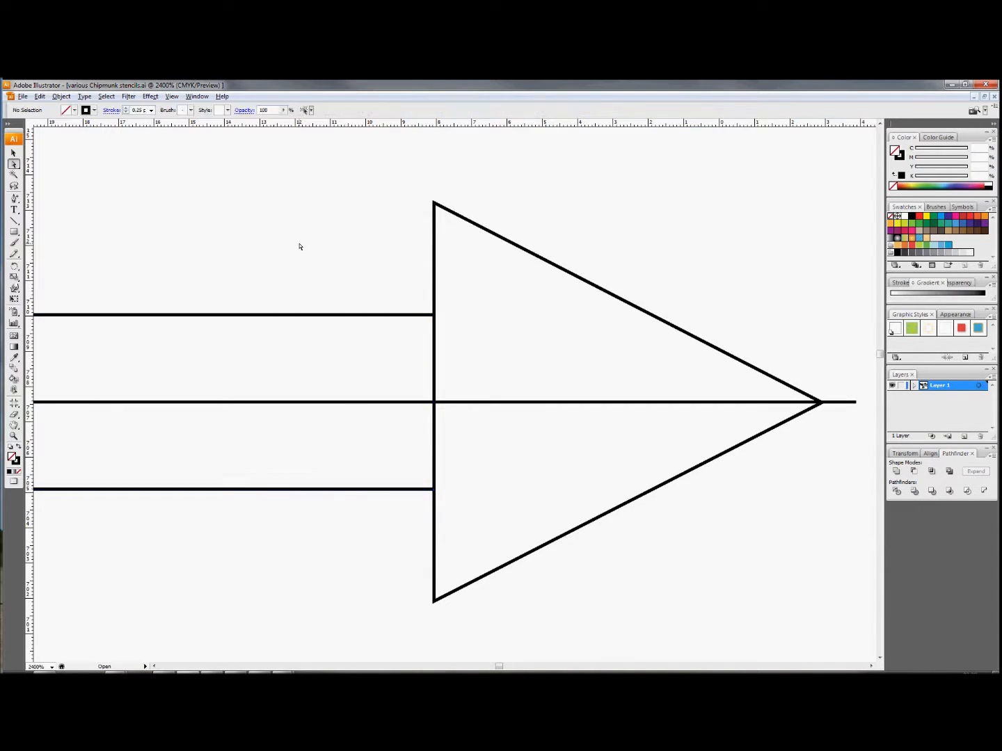
- Delete the separated vertical segment between the shaft and the arrowhead to open the arrow's interior
click(436, 392)
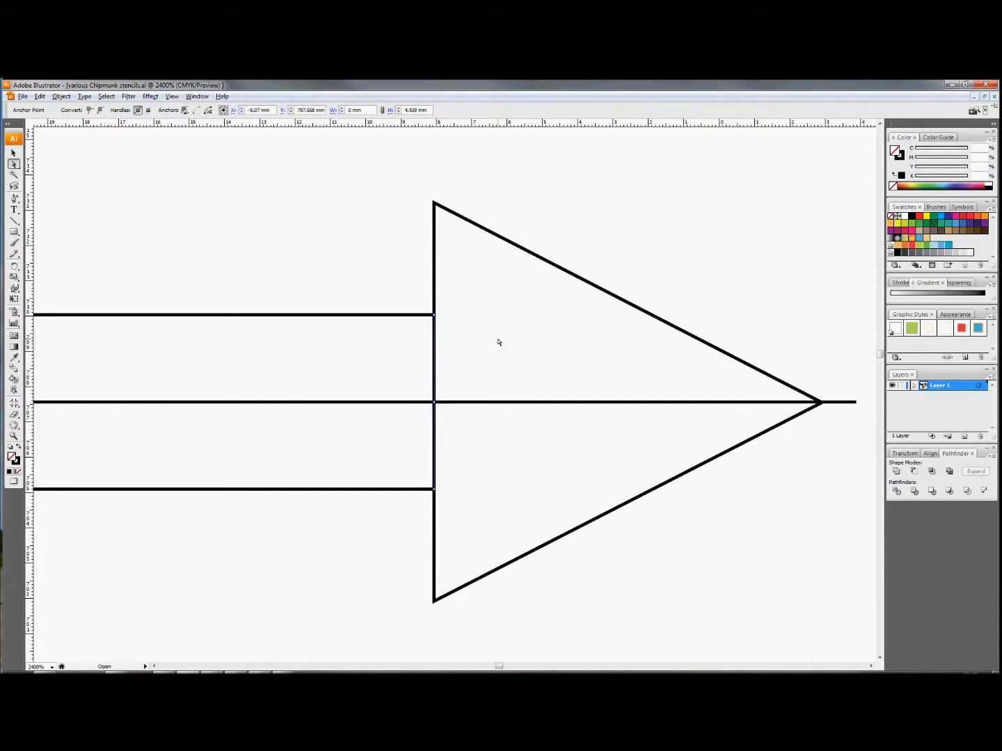
key(Delete)
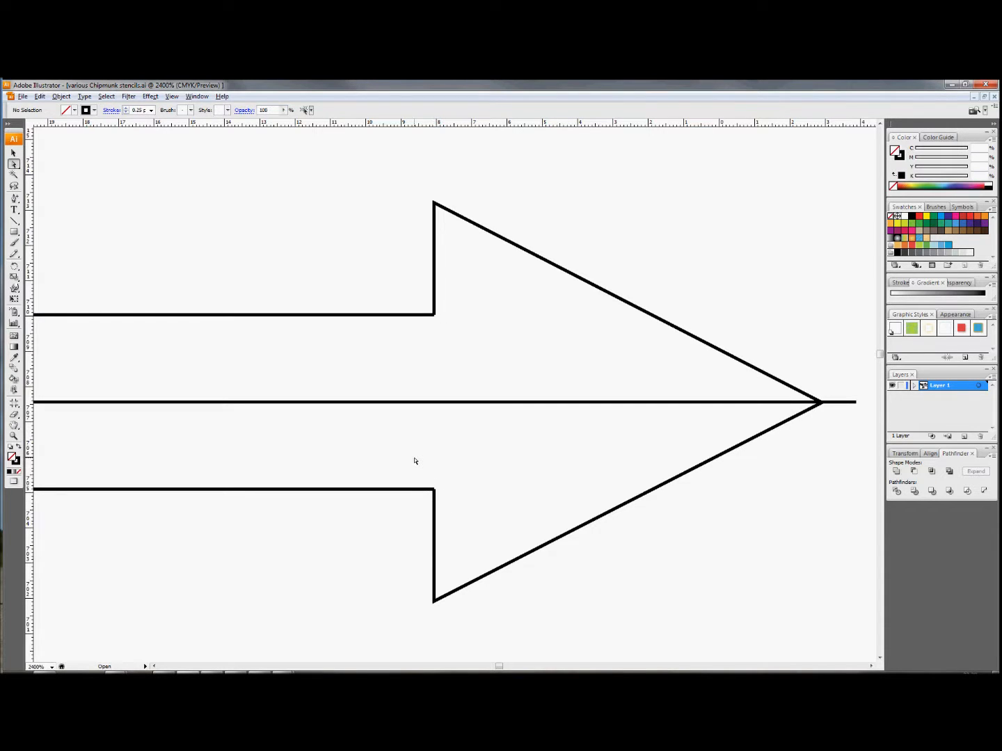
scroll(439, 324, up, 1)
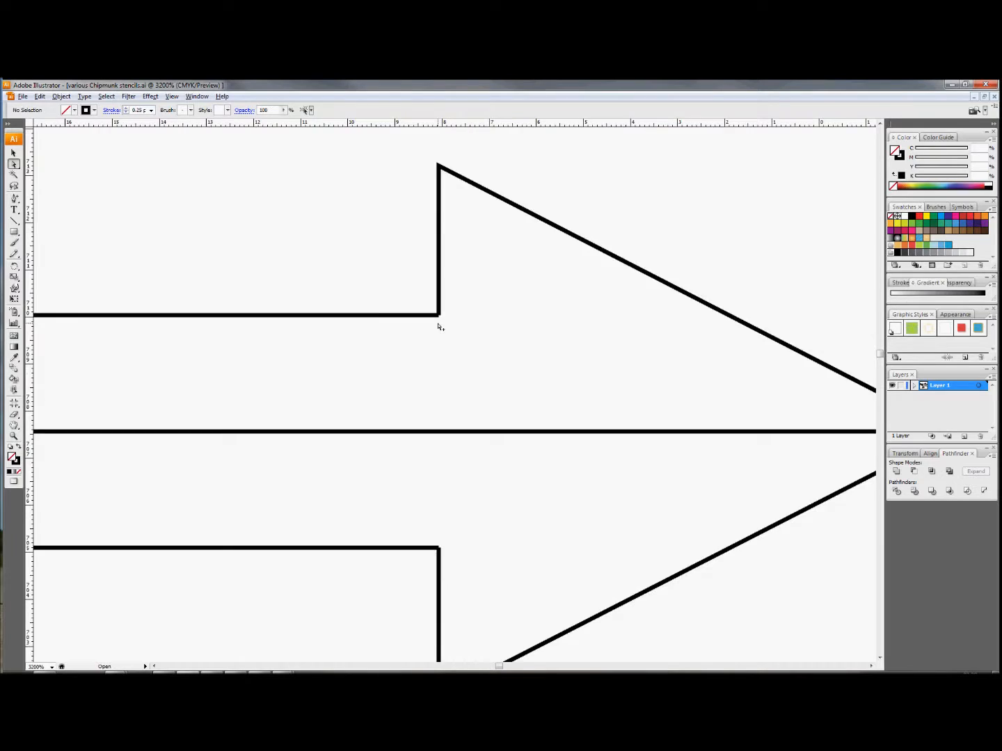
- Join the two open endpoints where the shaft's upper edge meets the arrowhead, using a Corner point
scroll(438, 327, up, 1)
scroll(430, 268, up, 1)
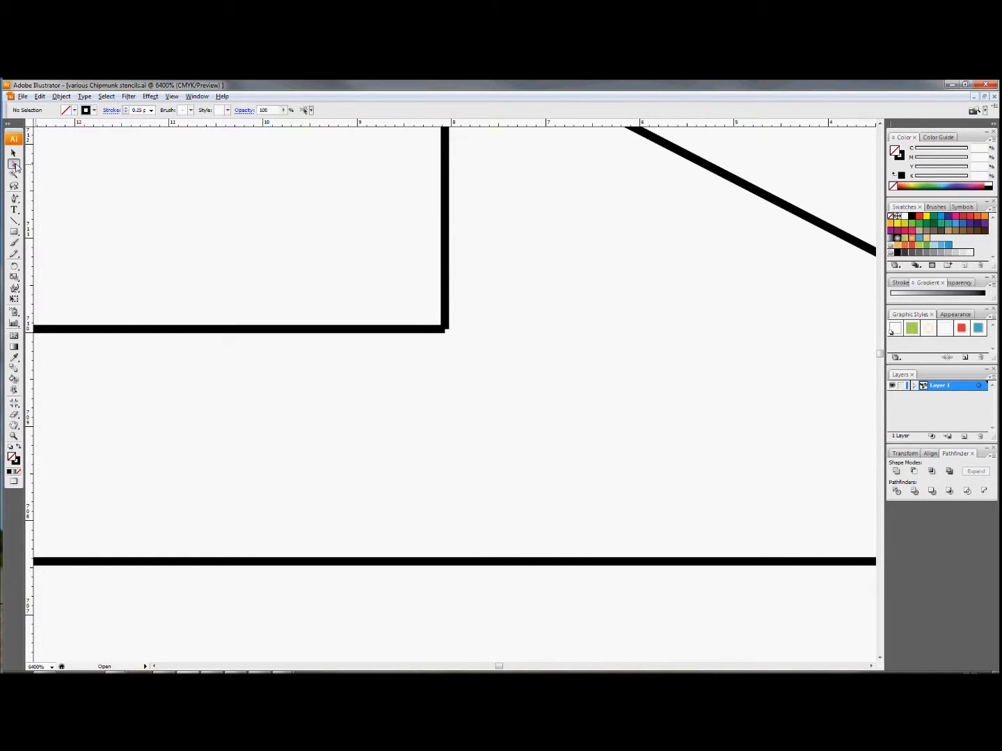
drag(391, 286, 486, 372)
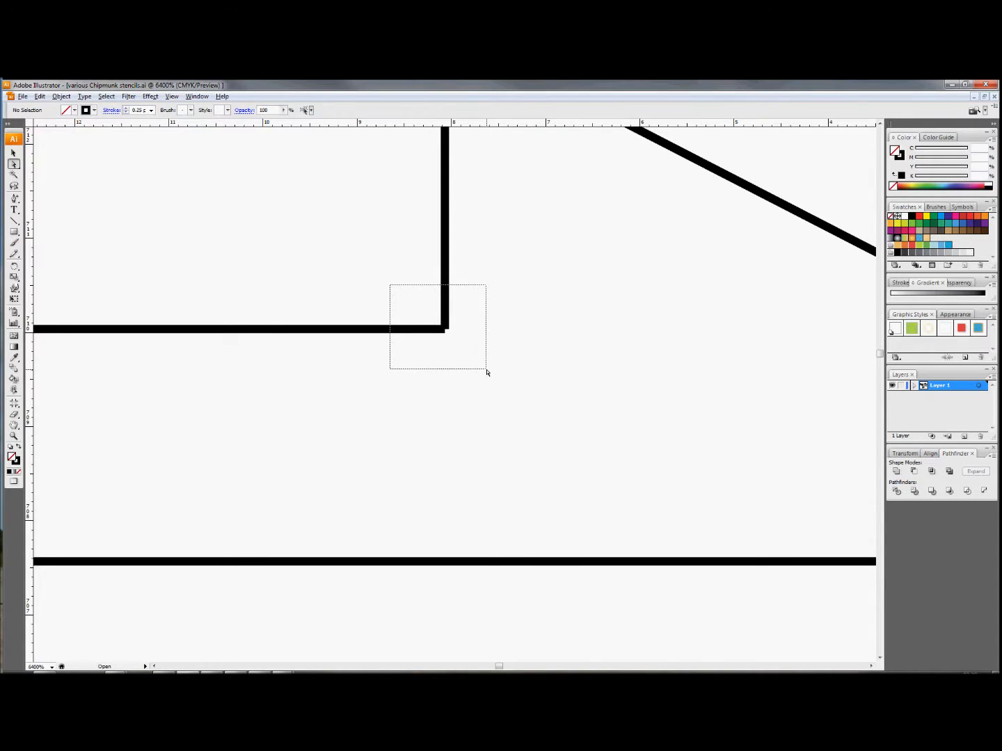
drag(486, 373, 486, 373)
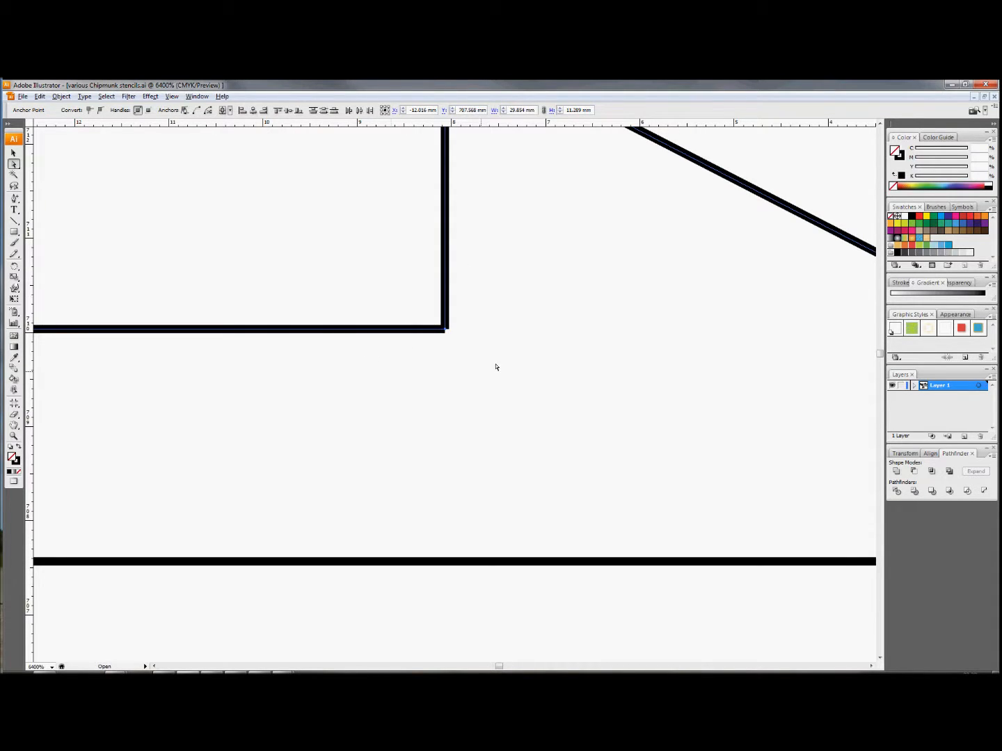
click(197, 111)
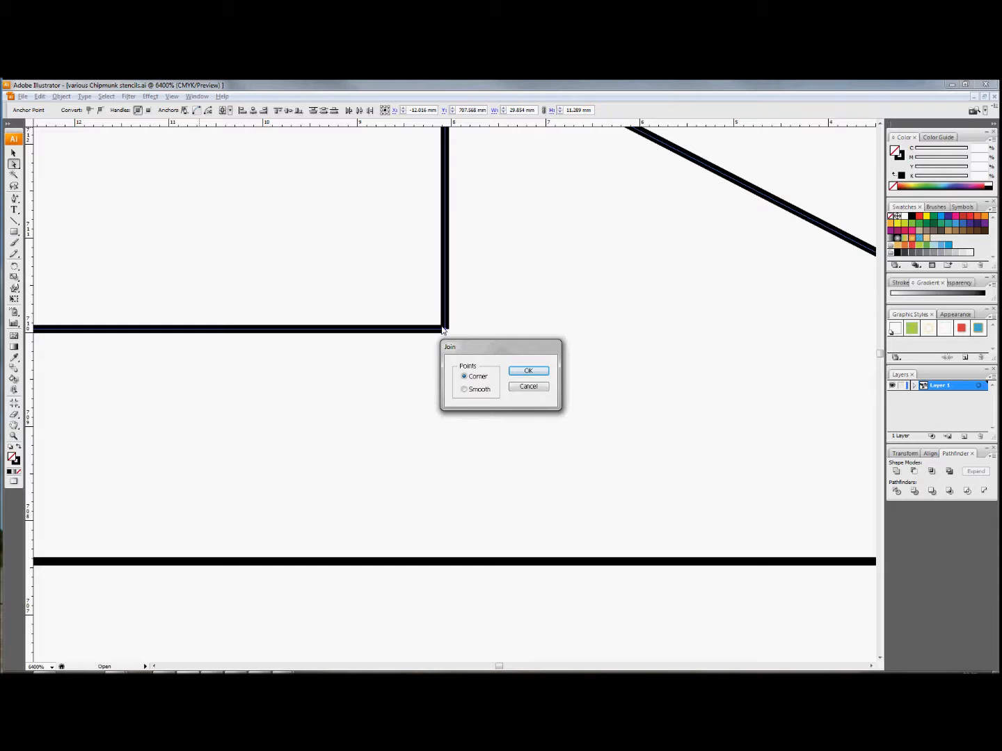
click(528, 372)
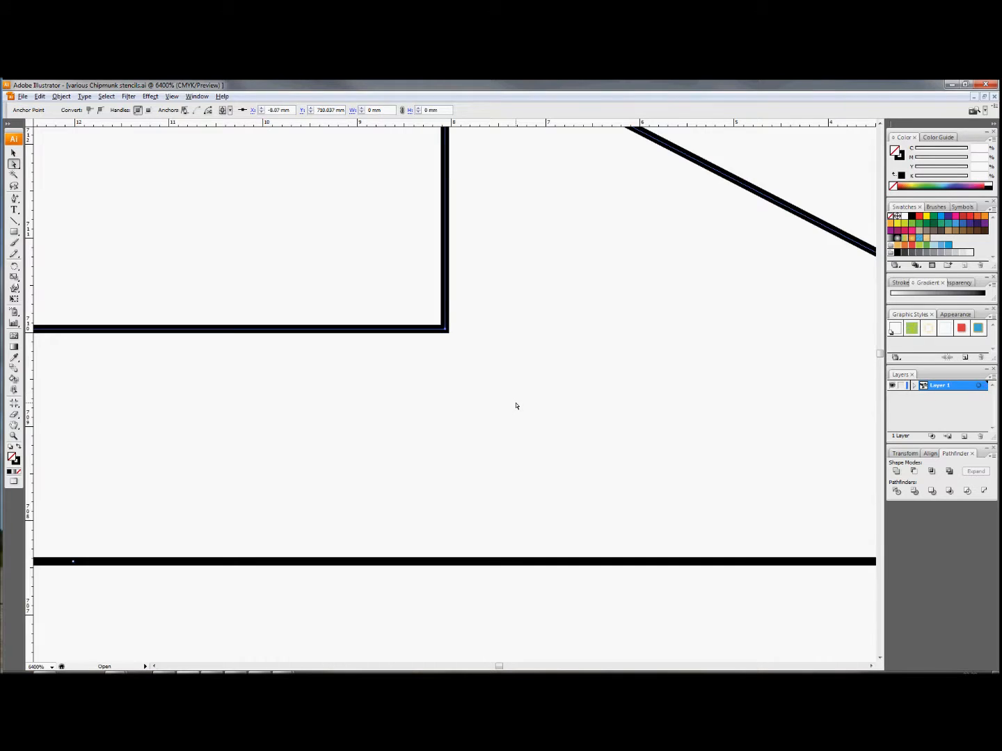
- Join the two open endpoints where the shaft's lower edge meets the arrowhead with a Corner point, and deselect the path
scroll(517, 405, down, 7)
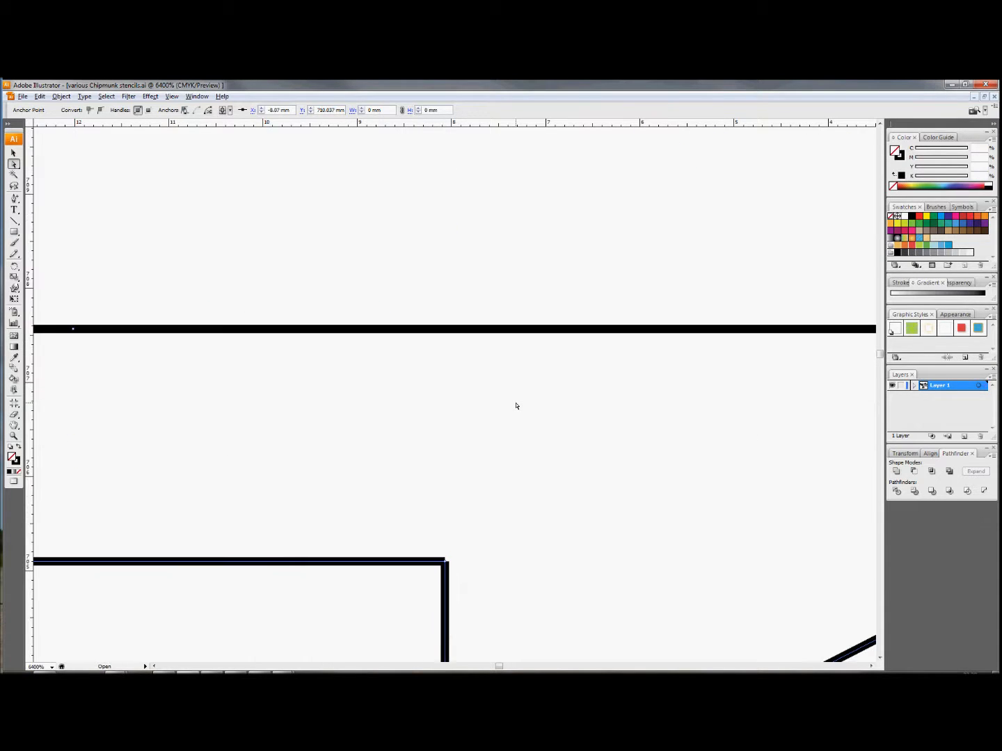
scroll(517, 406, down, 4)
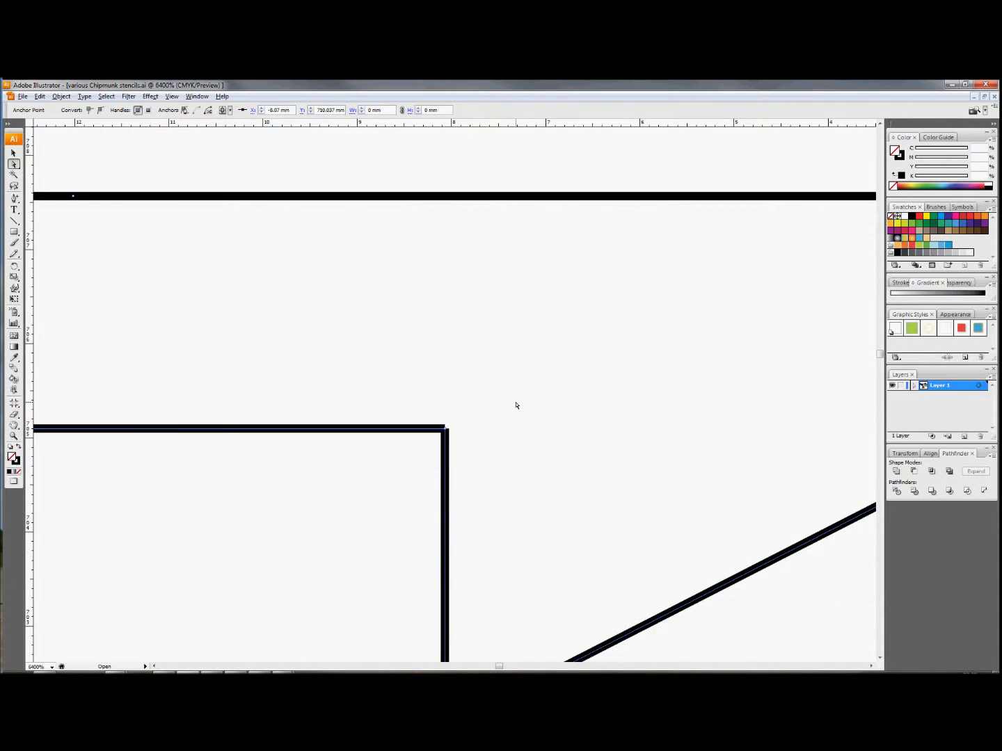
scroll(517, 405, down, 3)
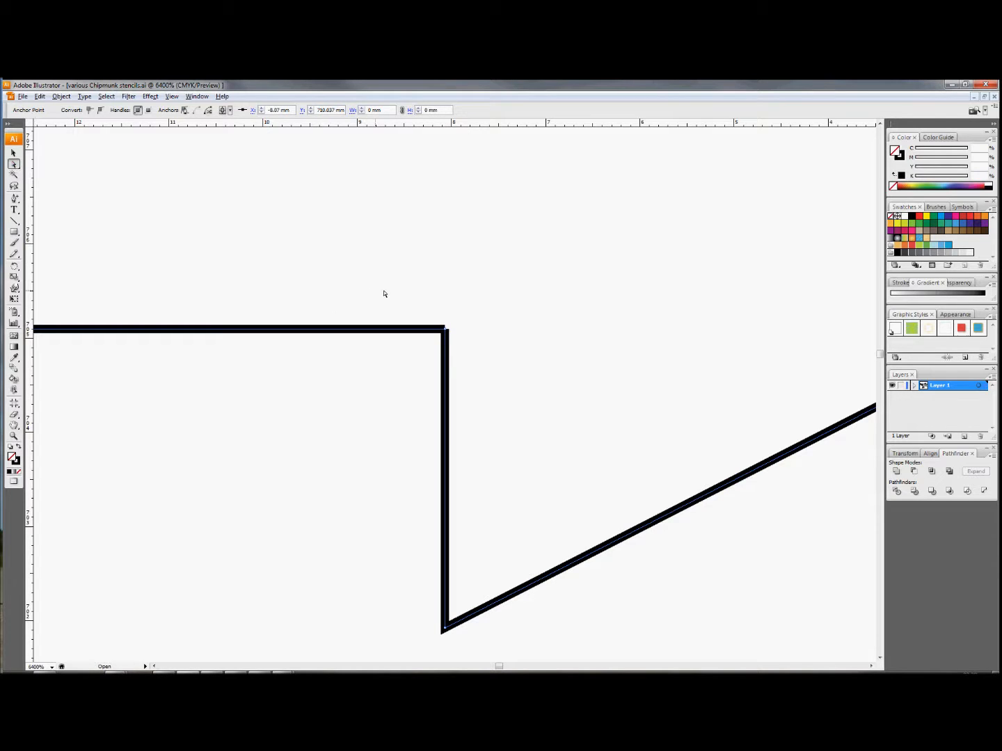
drag(397, 276, 493, 401)
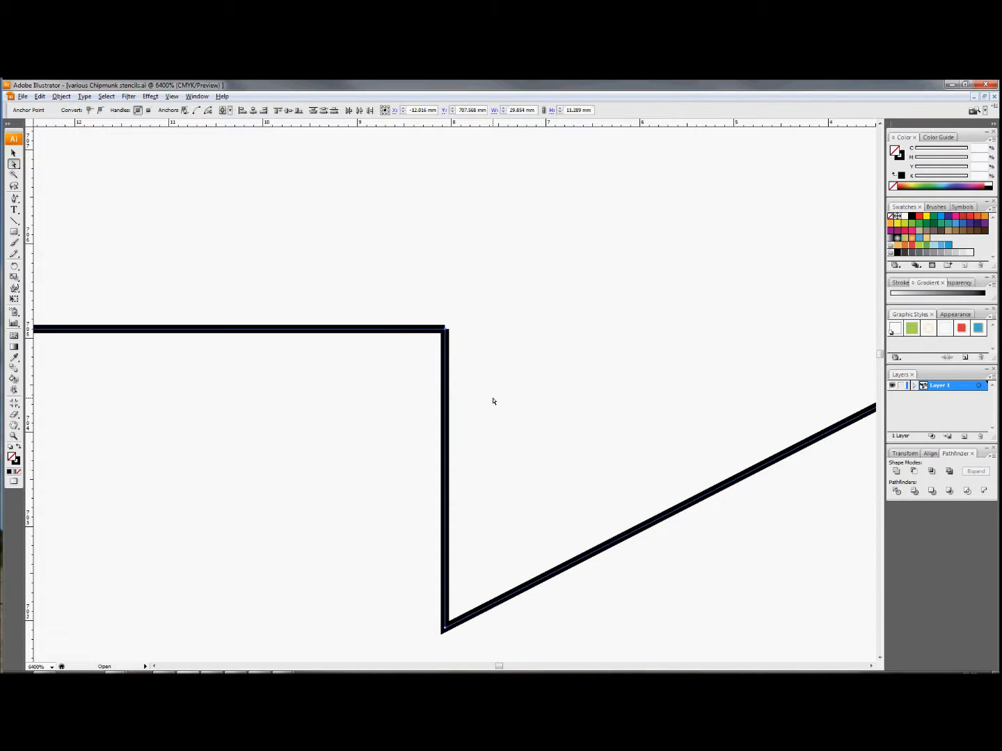
click(195, 113)
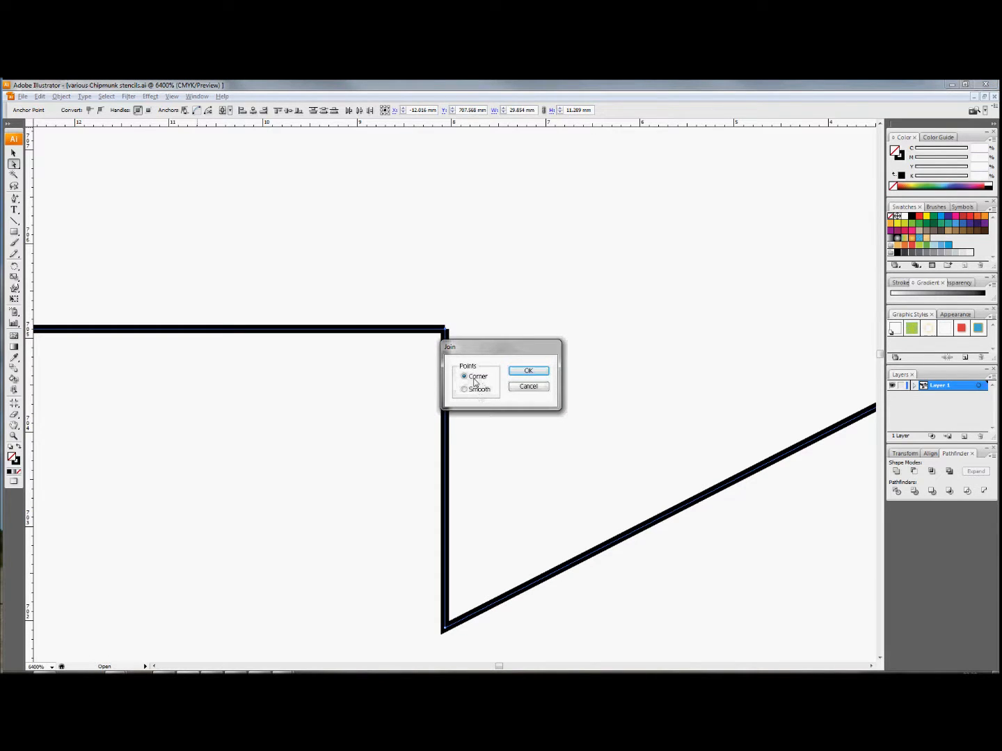
click(521, 371)
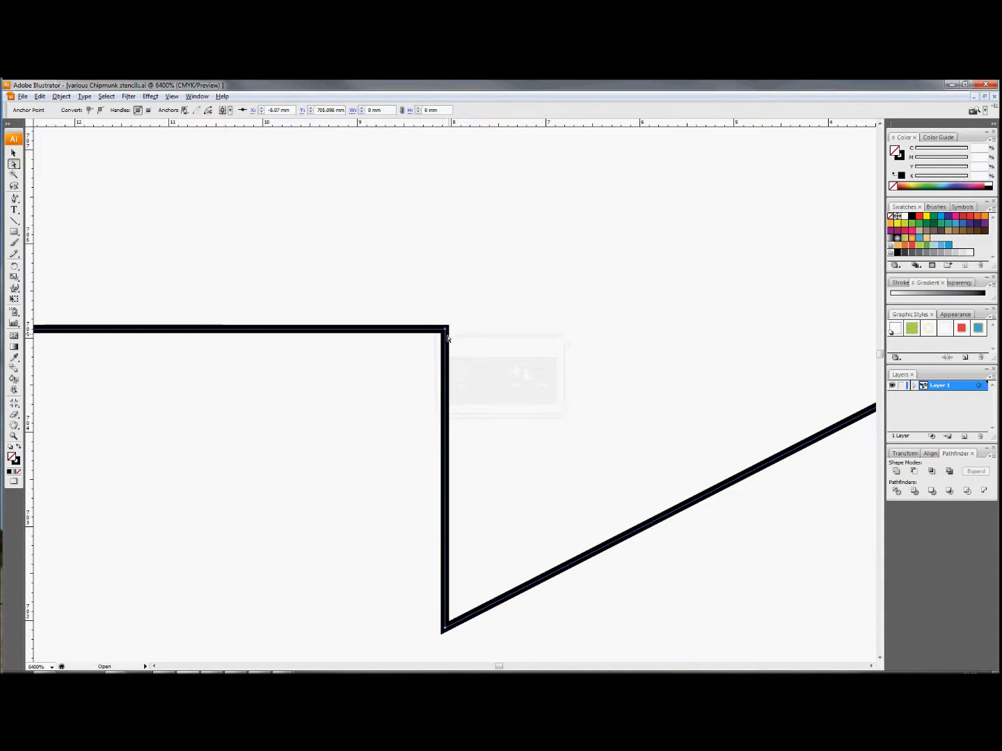
click(478, 335)
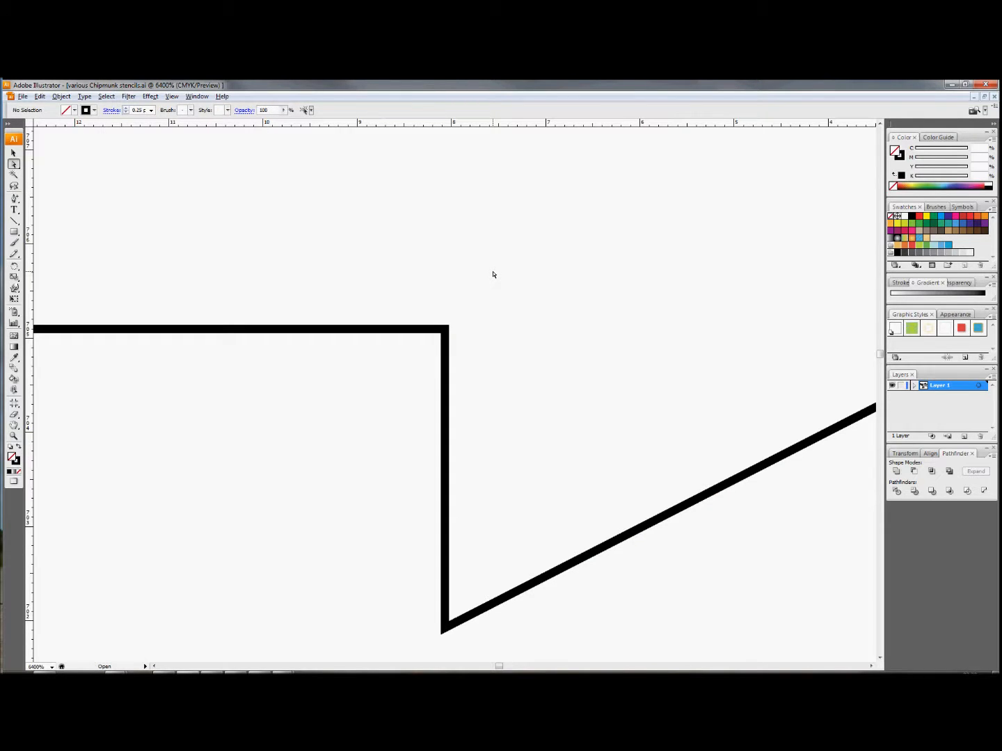
- Delete the horizontal centre line running through the arrow and clear the selection
scroll(492, 275, down, 4)
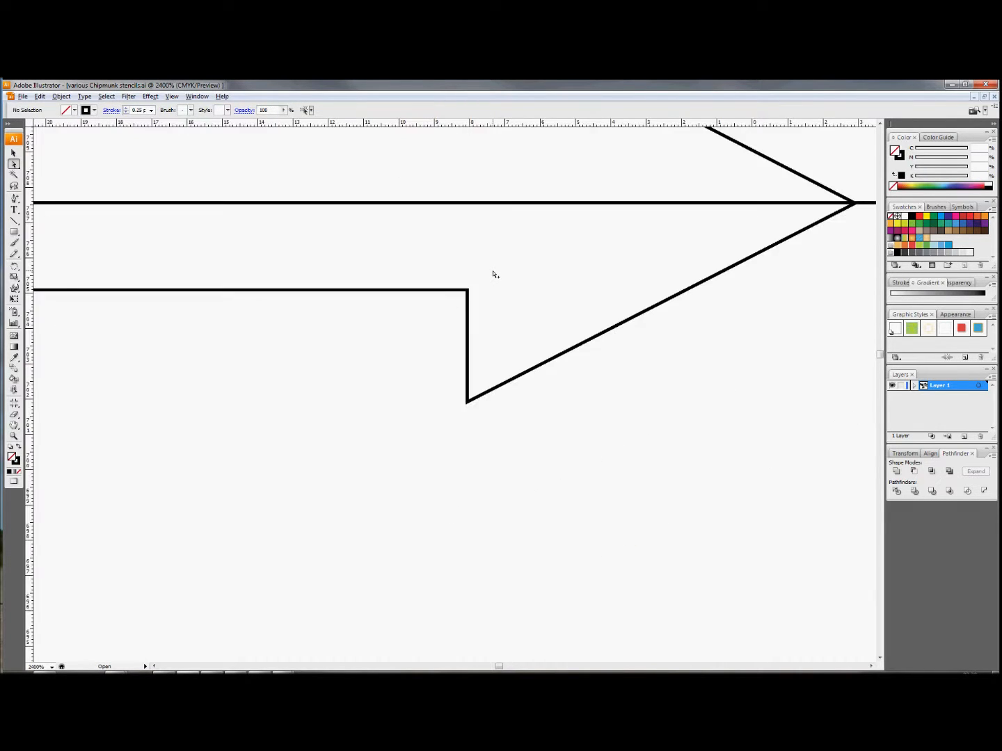
scroll(485, 277, up, 5)
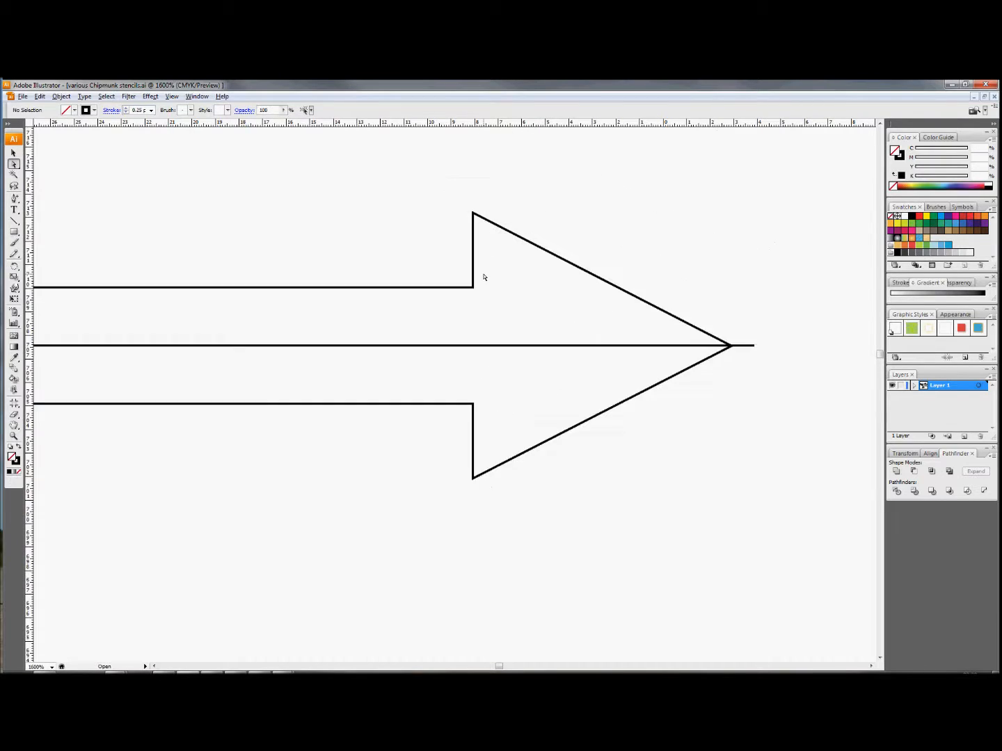
scroll(511, 336, left, 3)
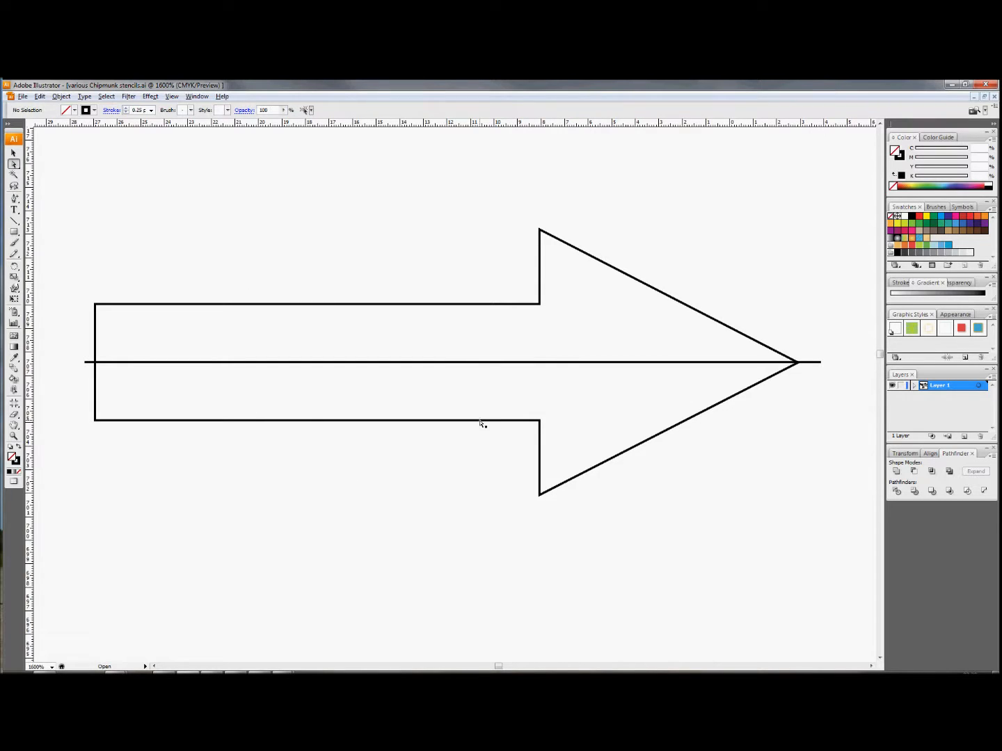
click(454, 363)
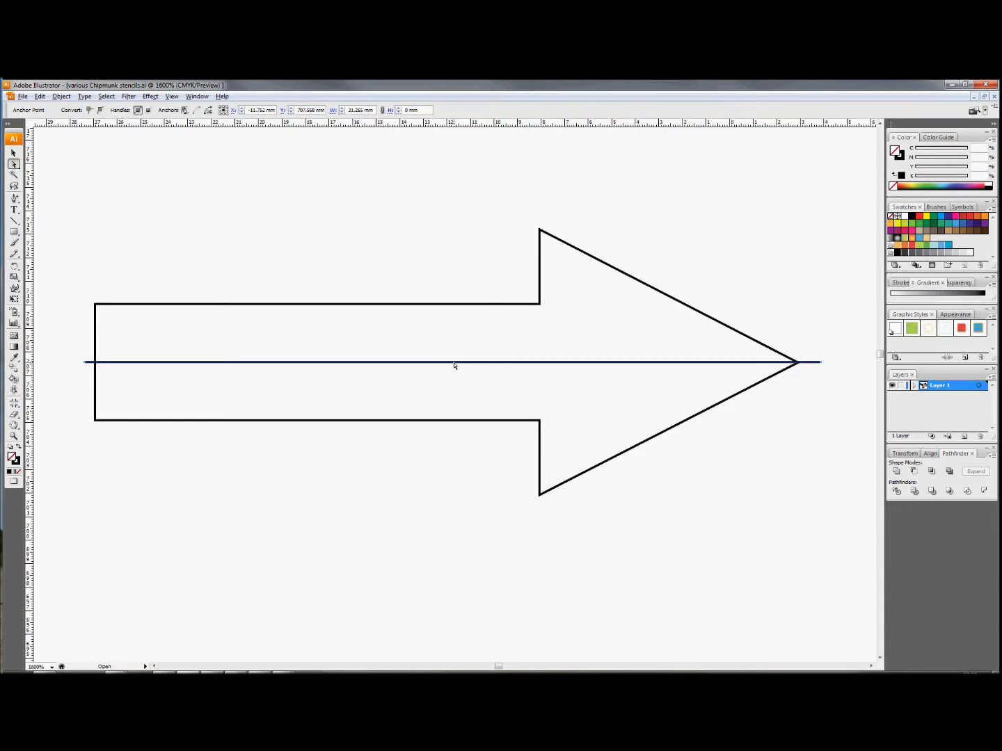
key(Delete)
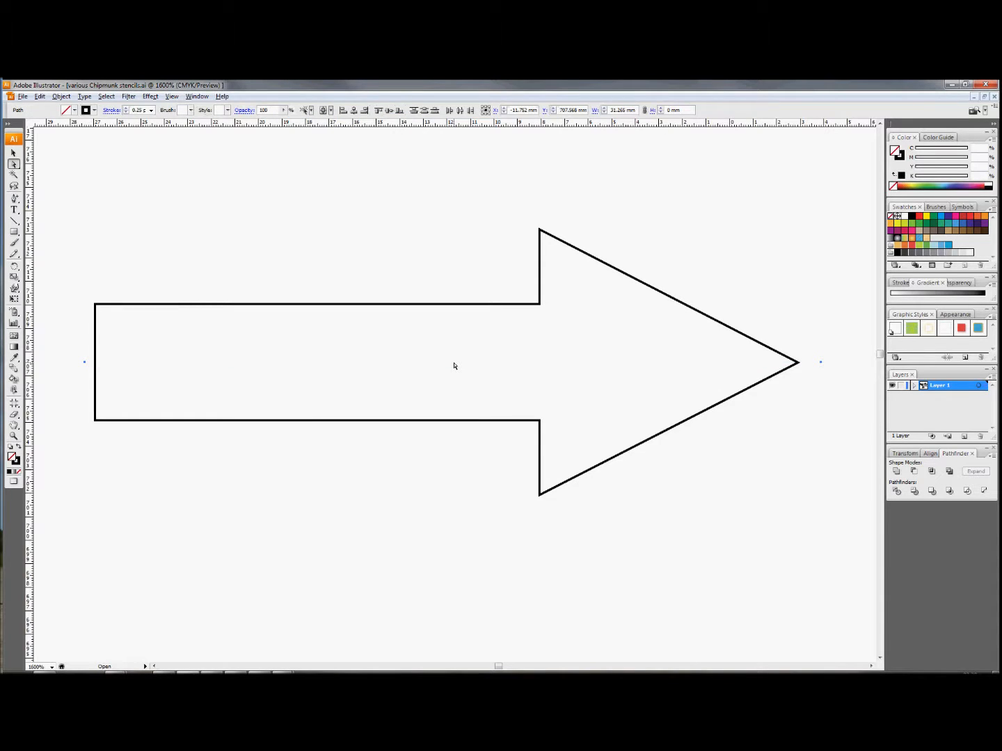
click(454, 366)
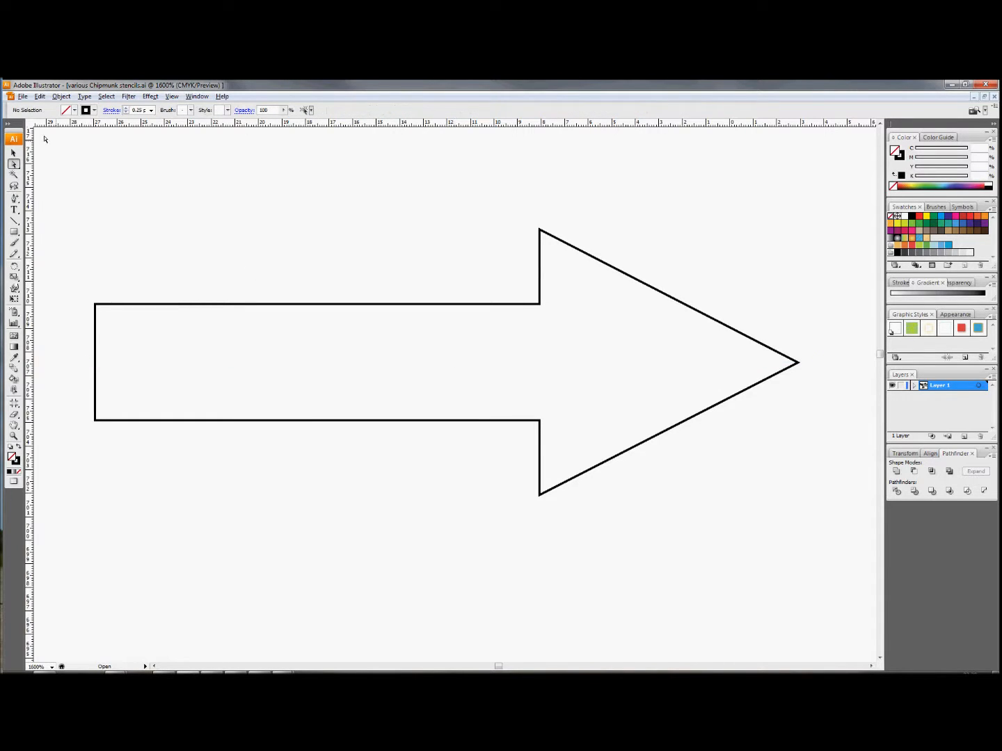
- Resize the whole arrow outline freehand to about 16.9 mm wide and 6.7 mm high, and deselect it
click(14, 153)
click(321, 304)
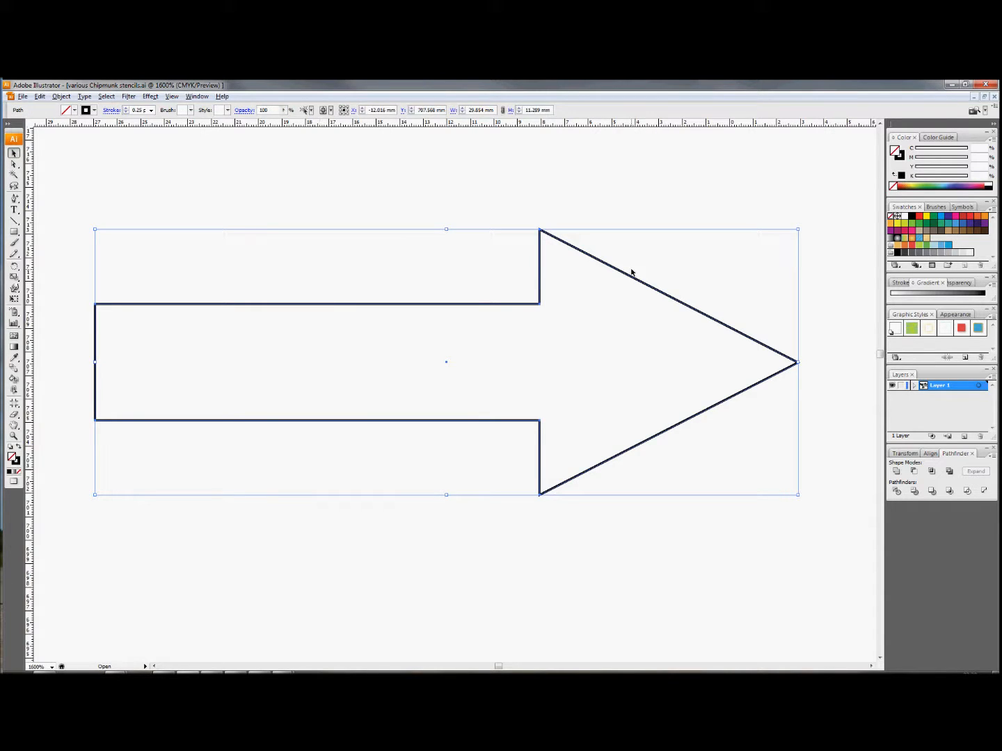
drag(798, 229, 538, 260)
drag(540, 379, 739, 379)
drag(417, 495, 423, 417)
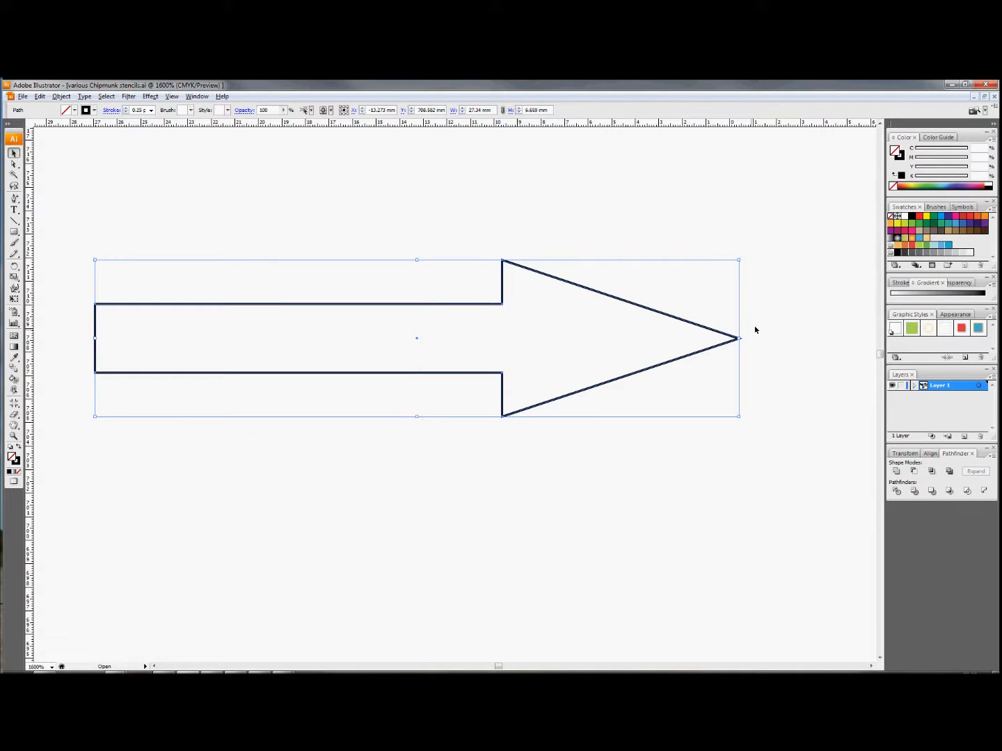
drag(739, 340, 492, 338)
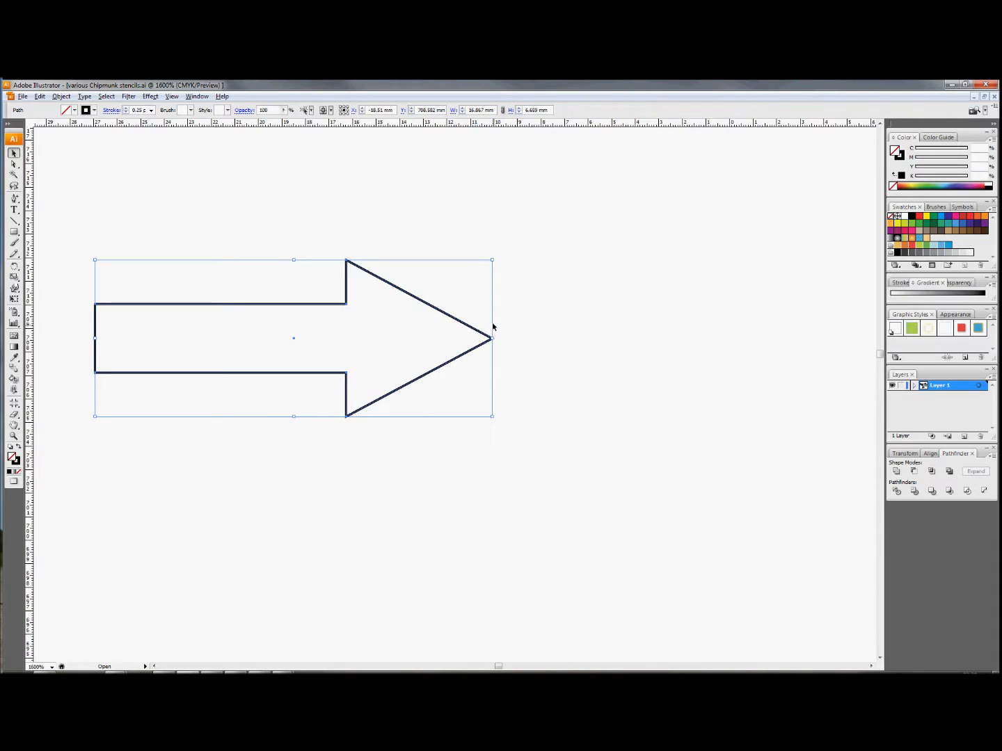
click(531, 302)
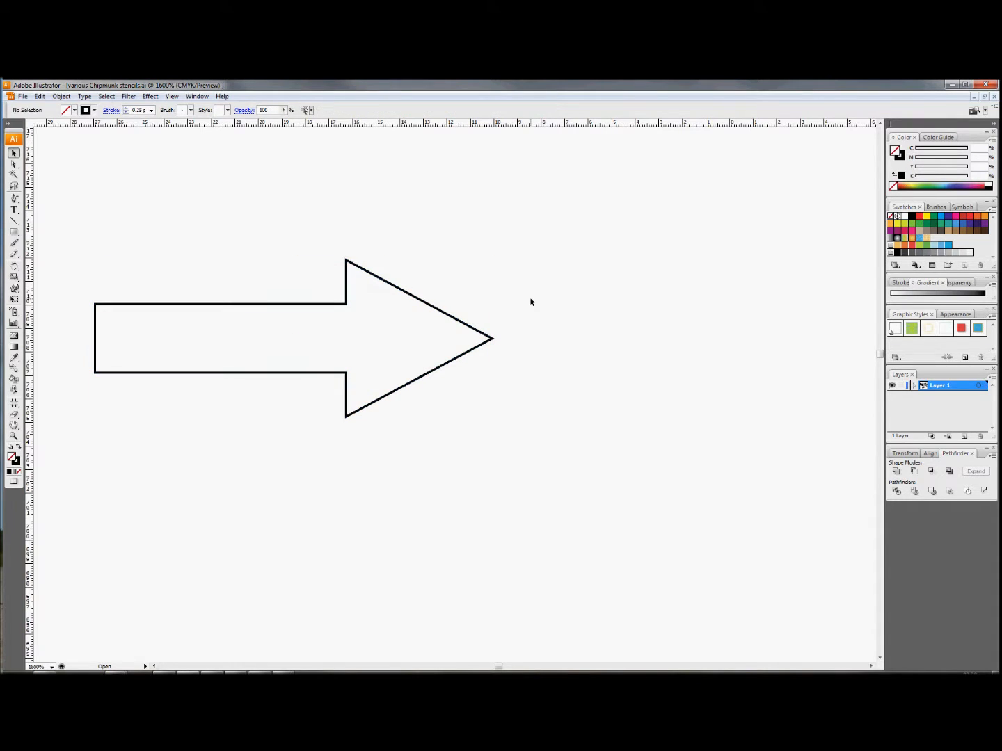